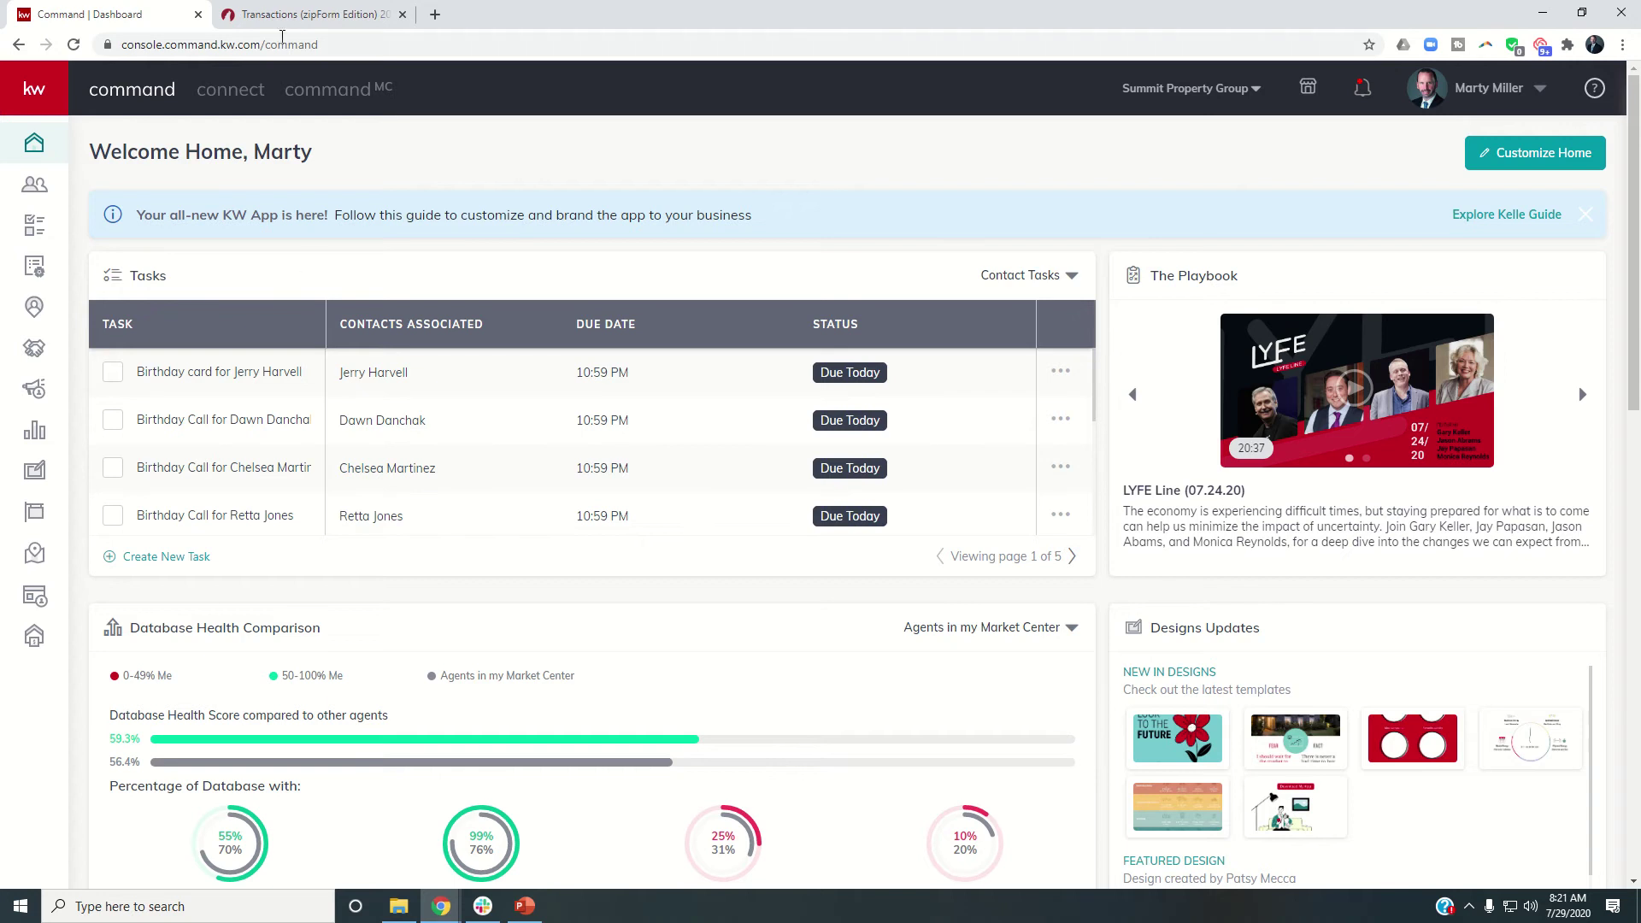
In zipForm Plus, open the 123 Main Street buyer transaction's document list.
left_click(295, 17)
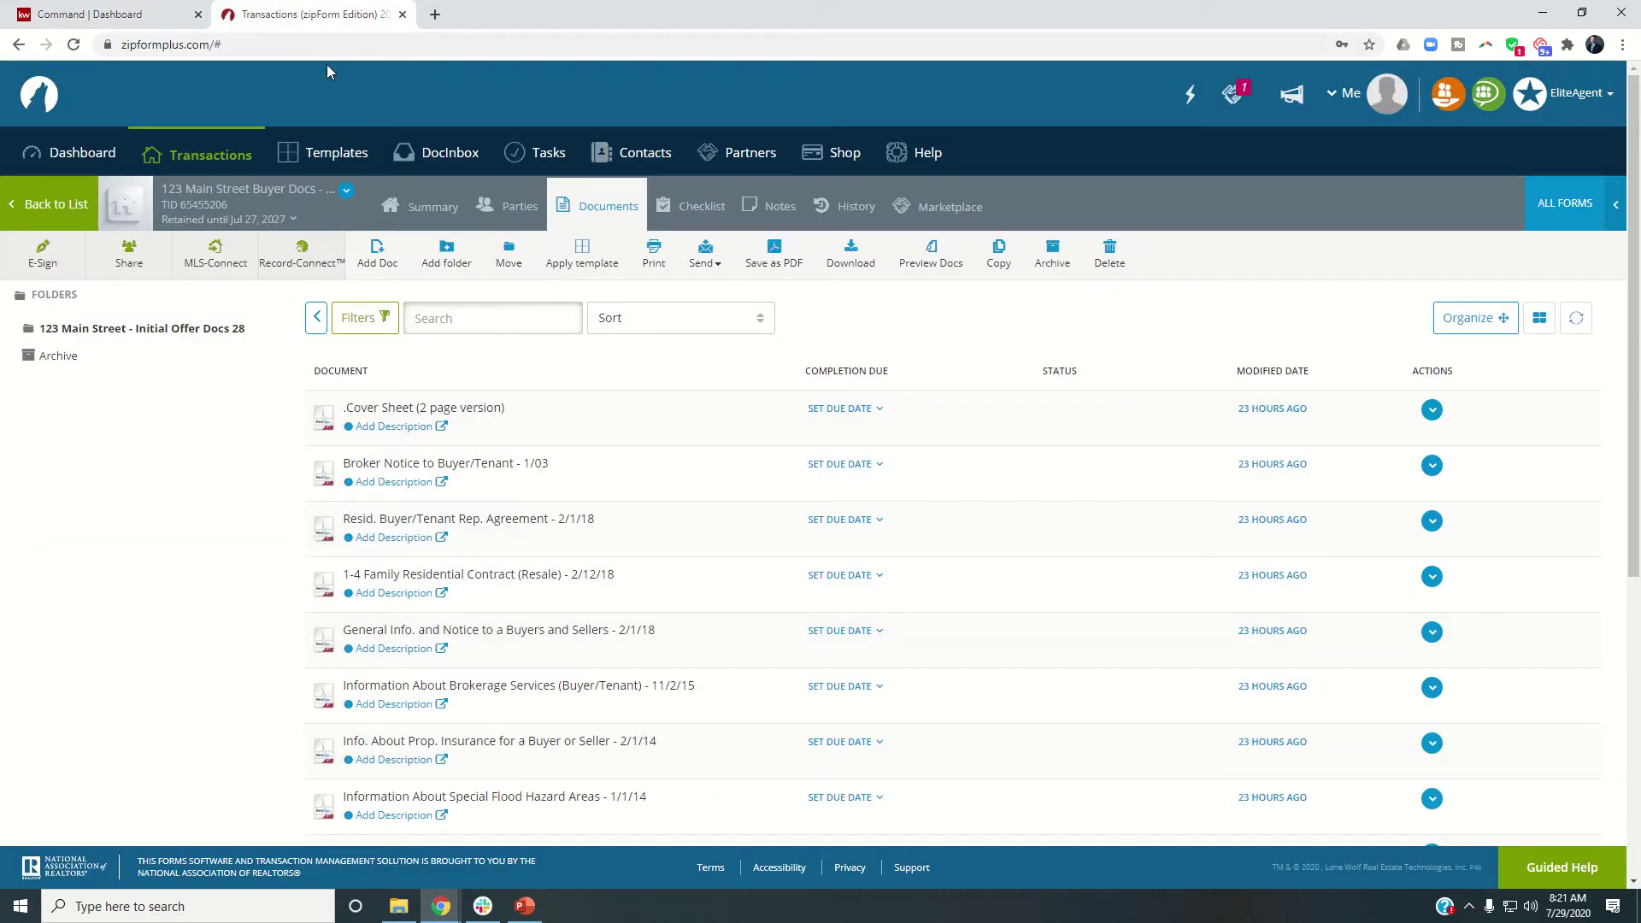
left_click(57, 210)
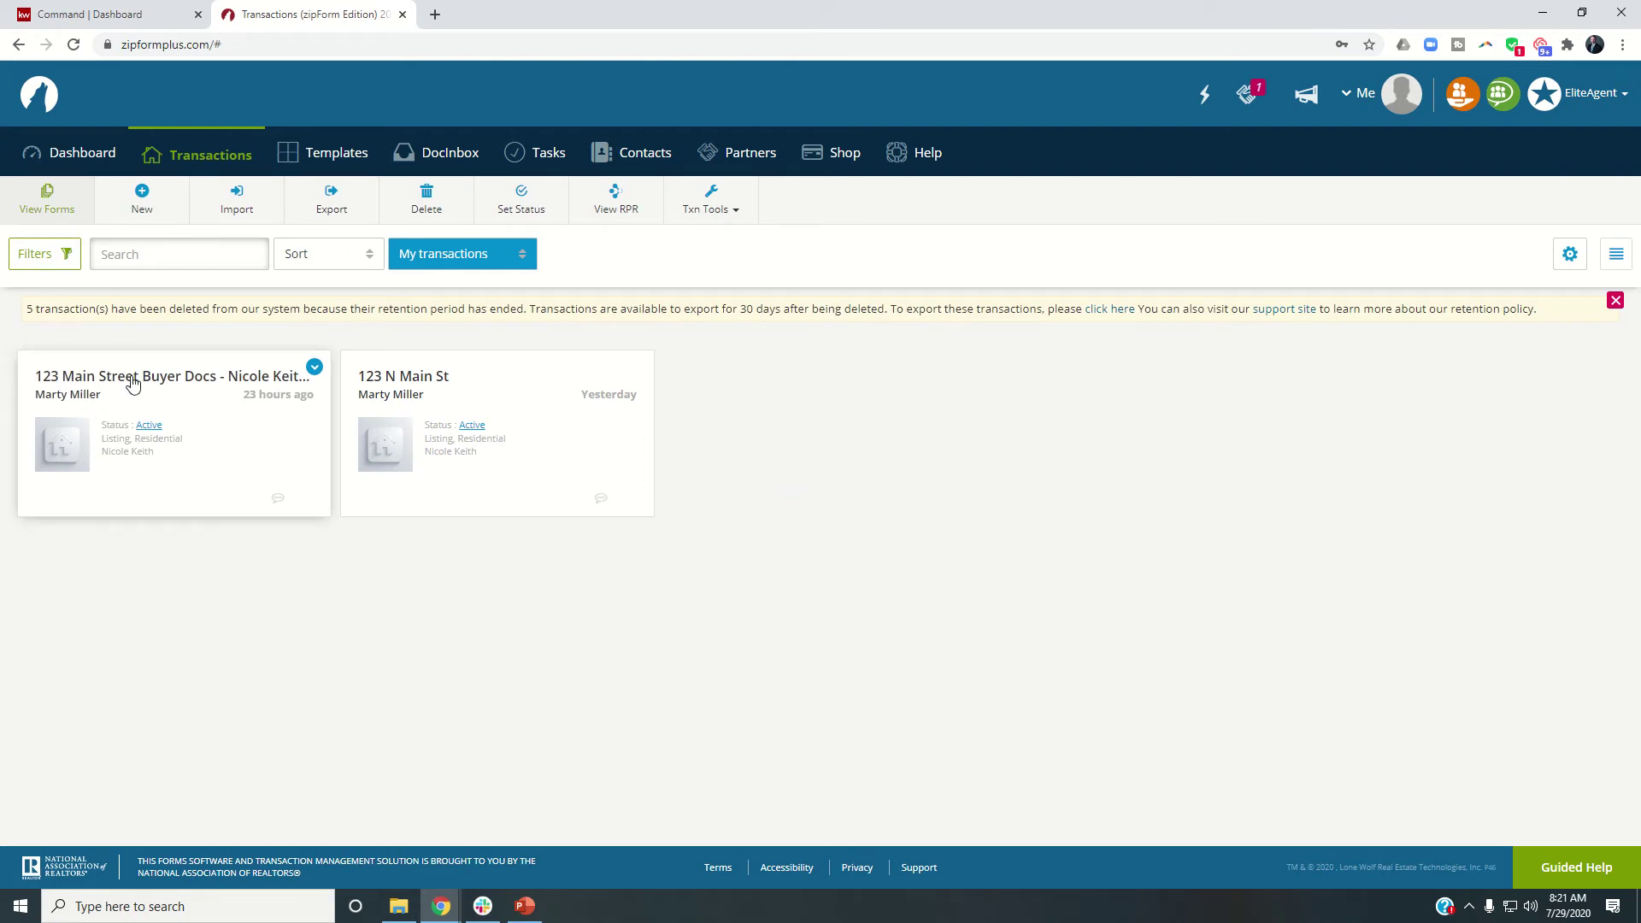
left_click(133, 384)
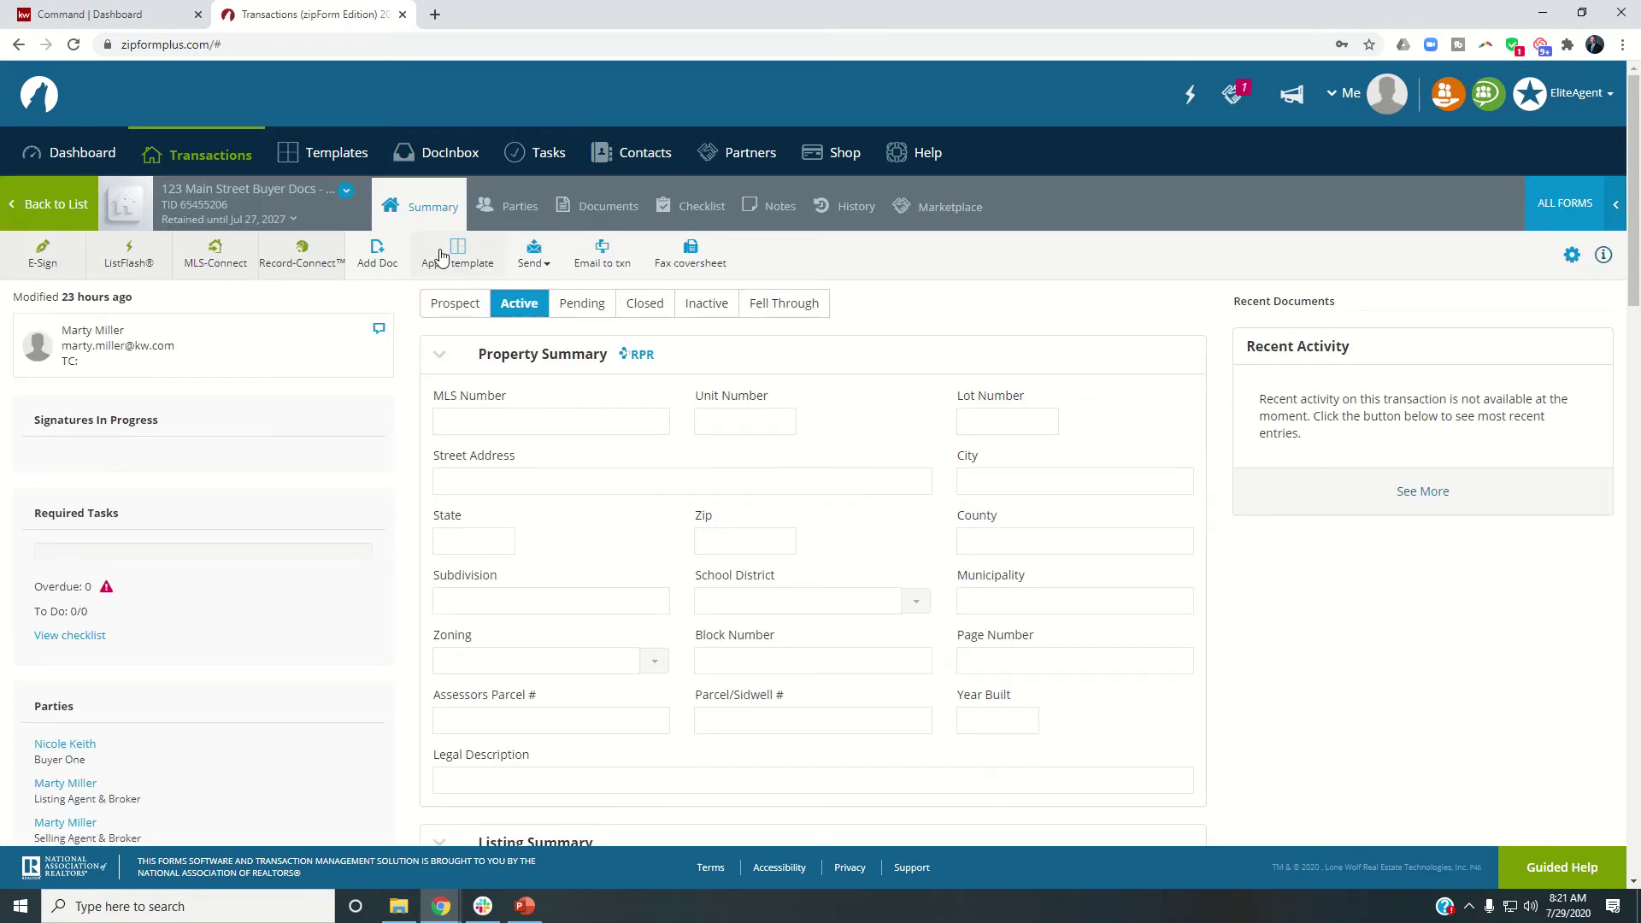
left_click(603, 208)
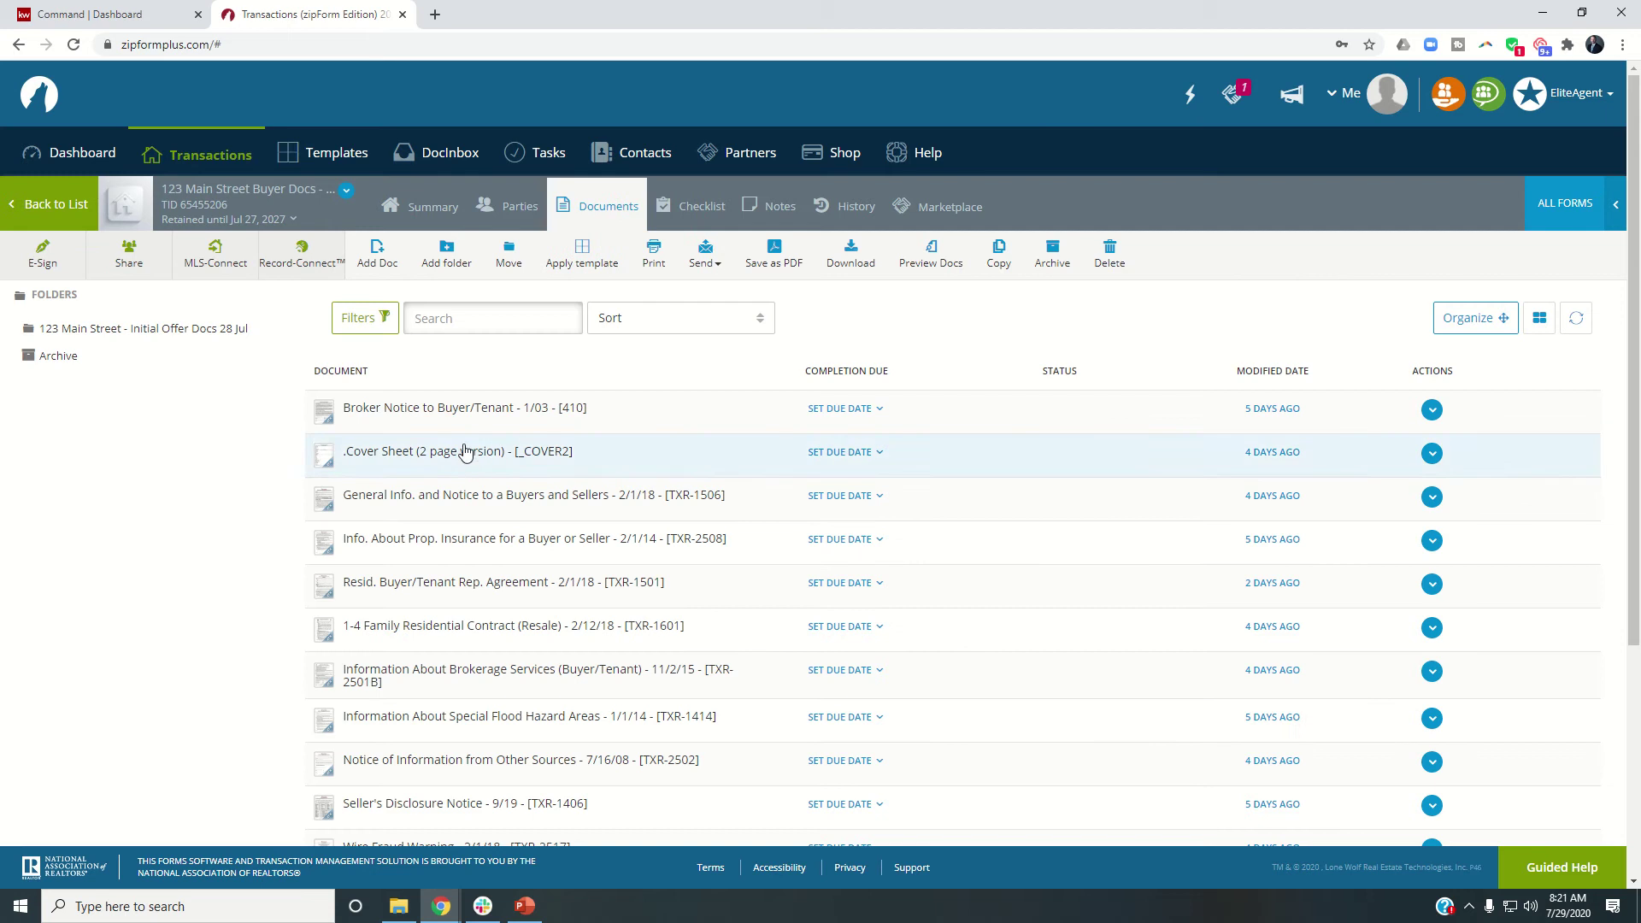
Look through the '123 Main Street - Initial Offer Docs 28' folder, then return to KW Command.
scroll(449, 461, "down", 1)
scroll(449, 460, "down", 4)
scroll(447, 465, "up", 3)
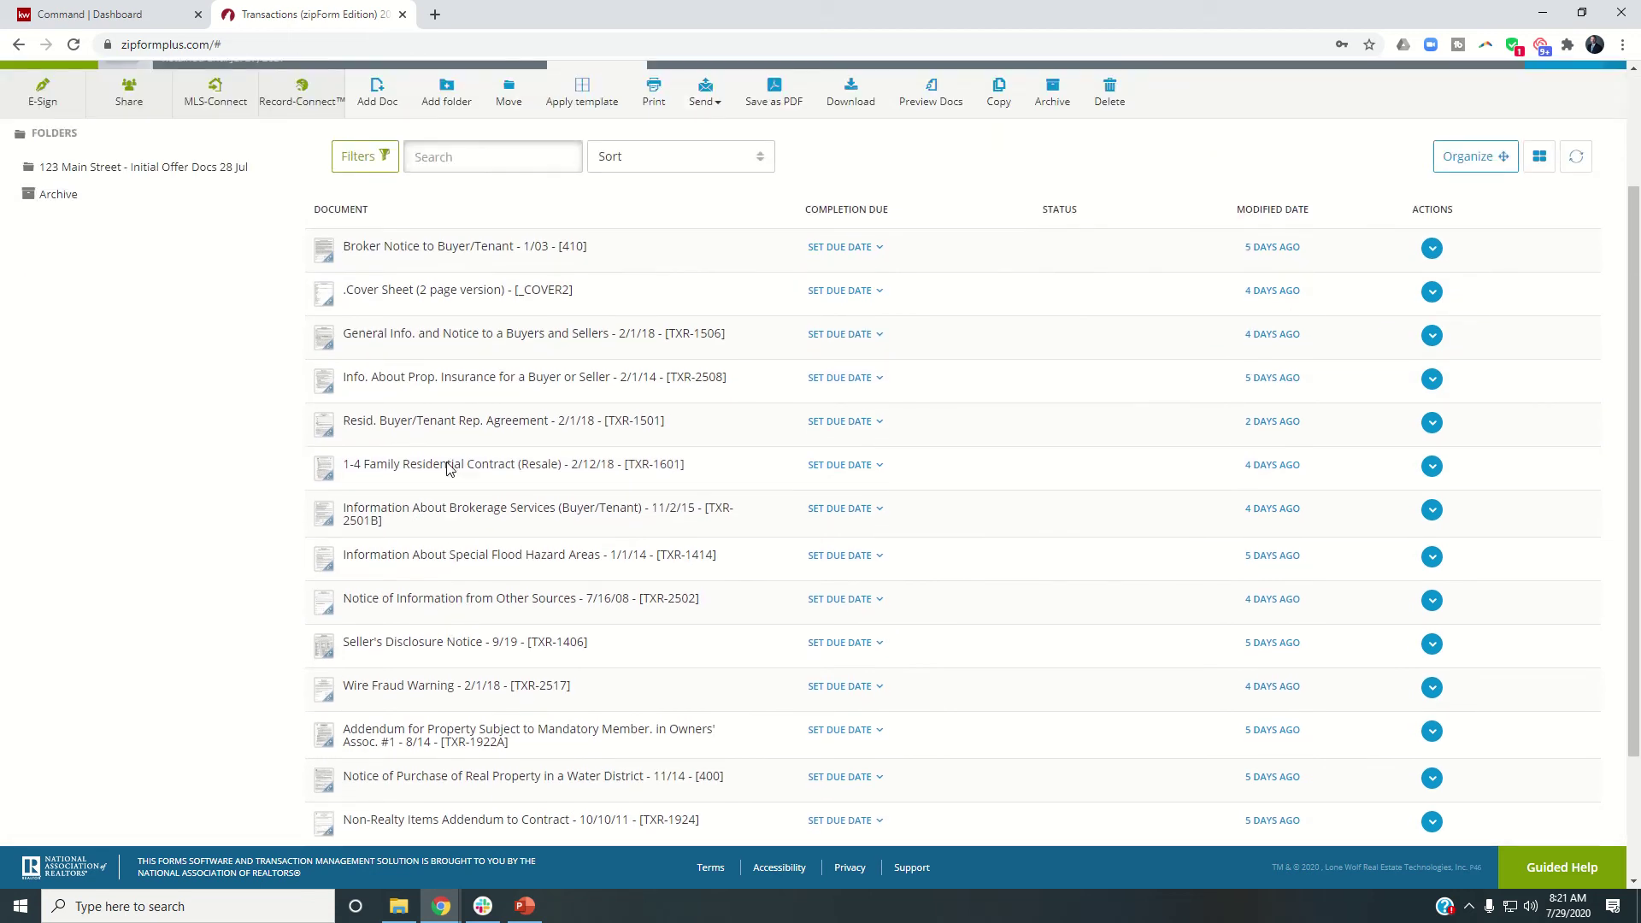
scroll(475, 589, "down", 1)
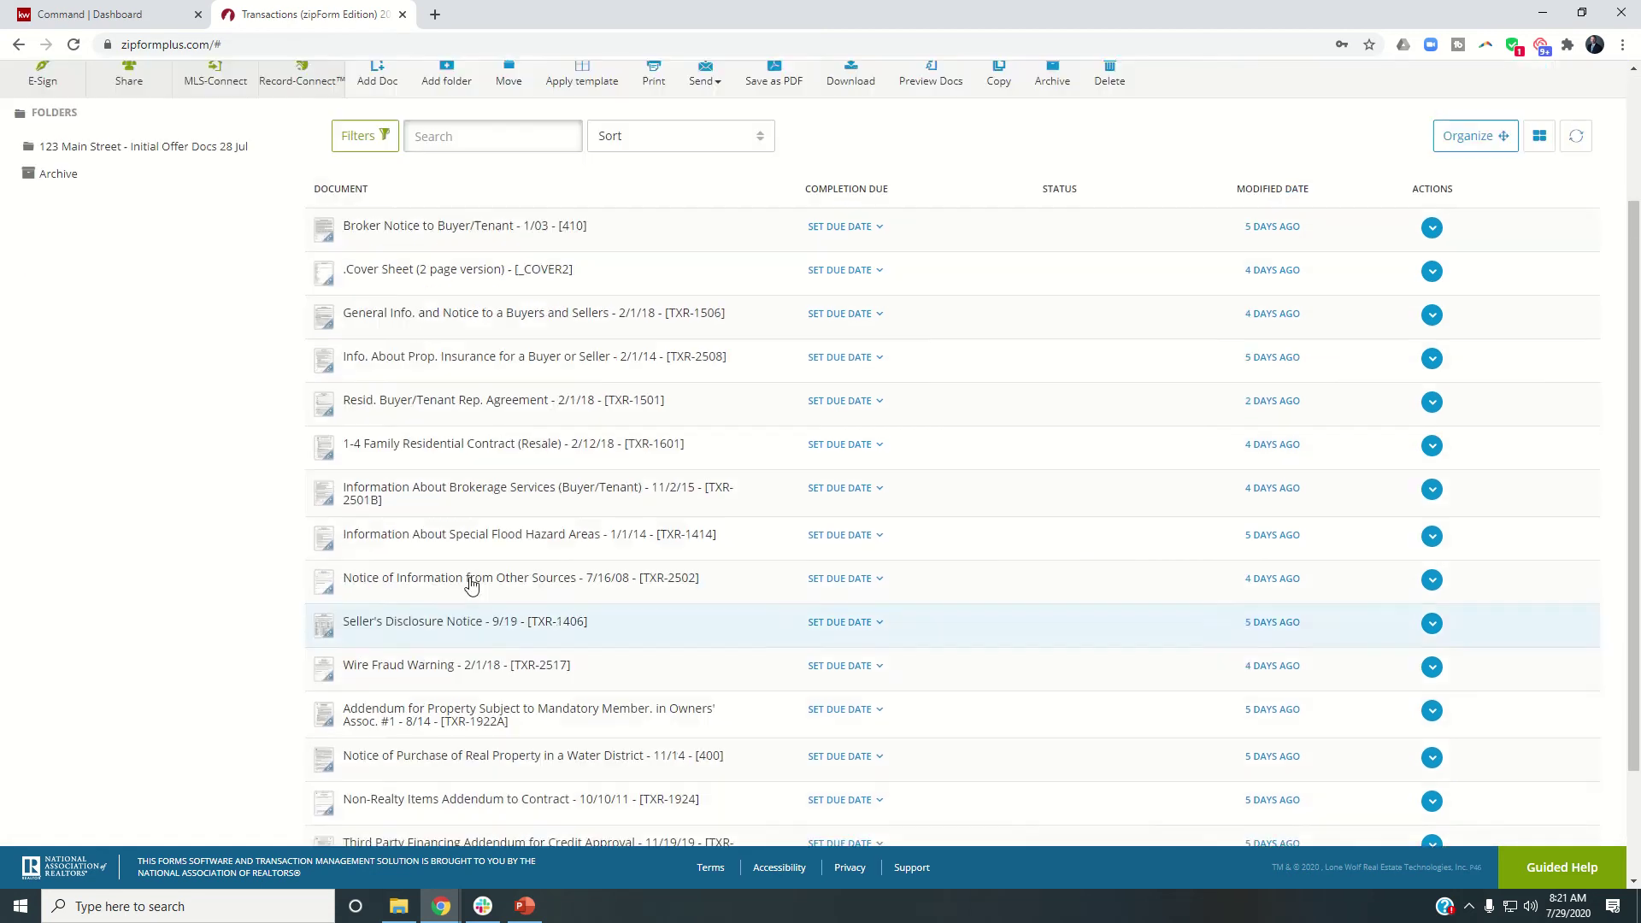
scroll(494, 515, "up", 3)
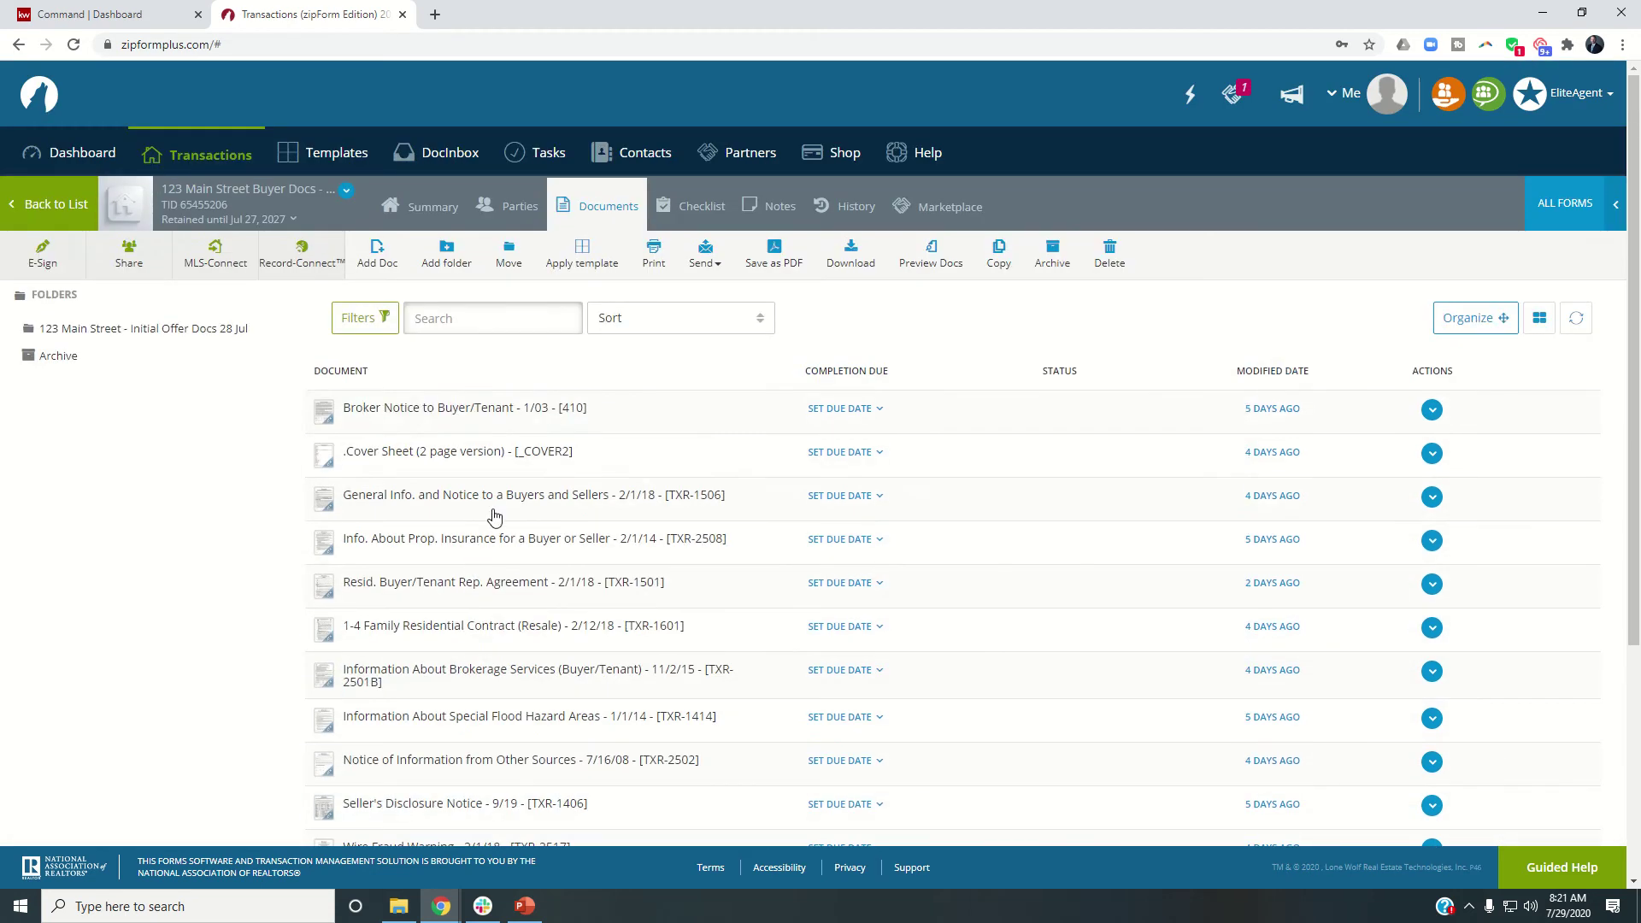
left_click(162, 332)
scroll(381, 469, "down", 6)
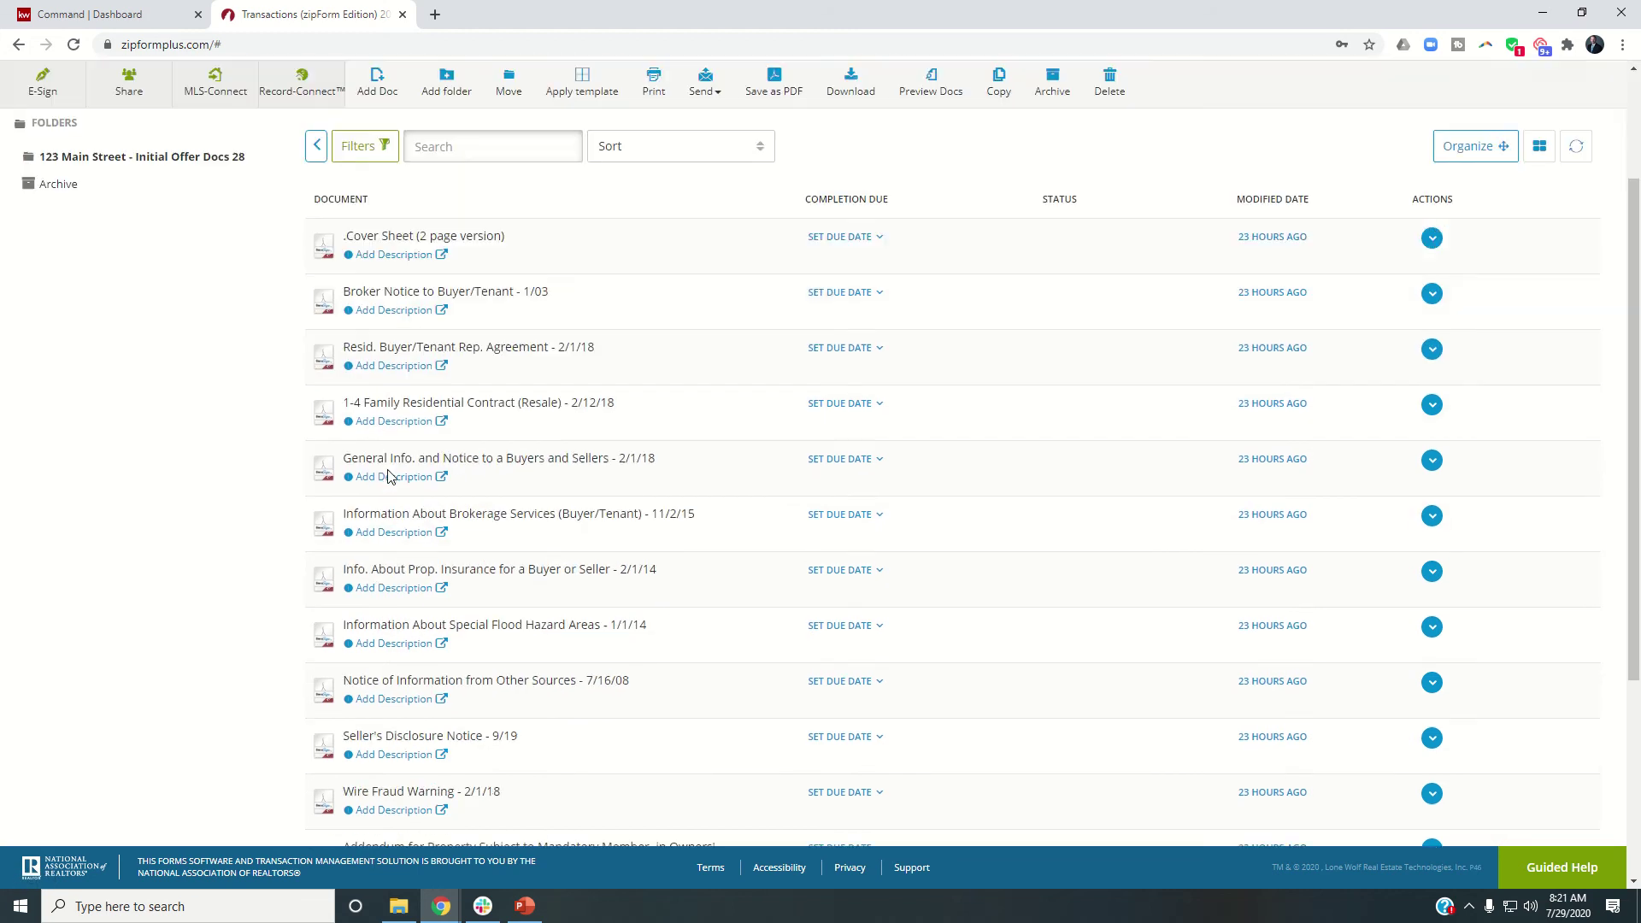
scroll(384, 479, "up", 5)
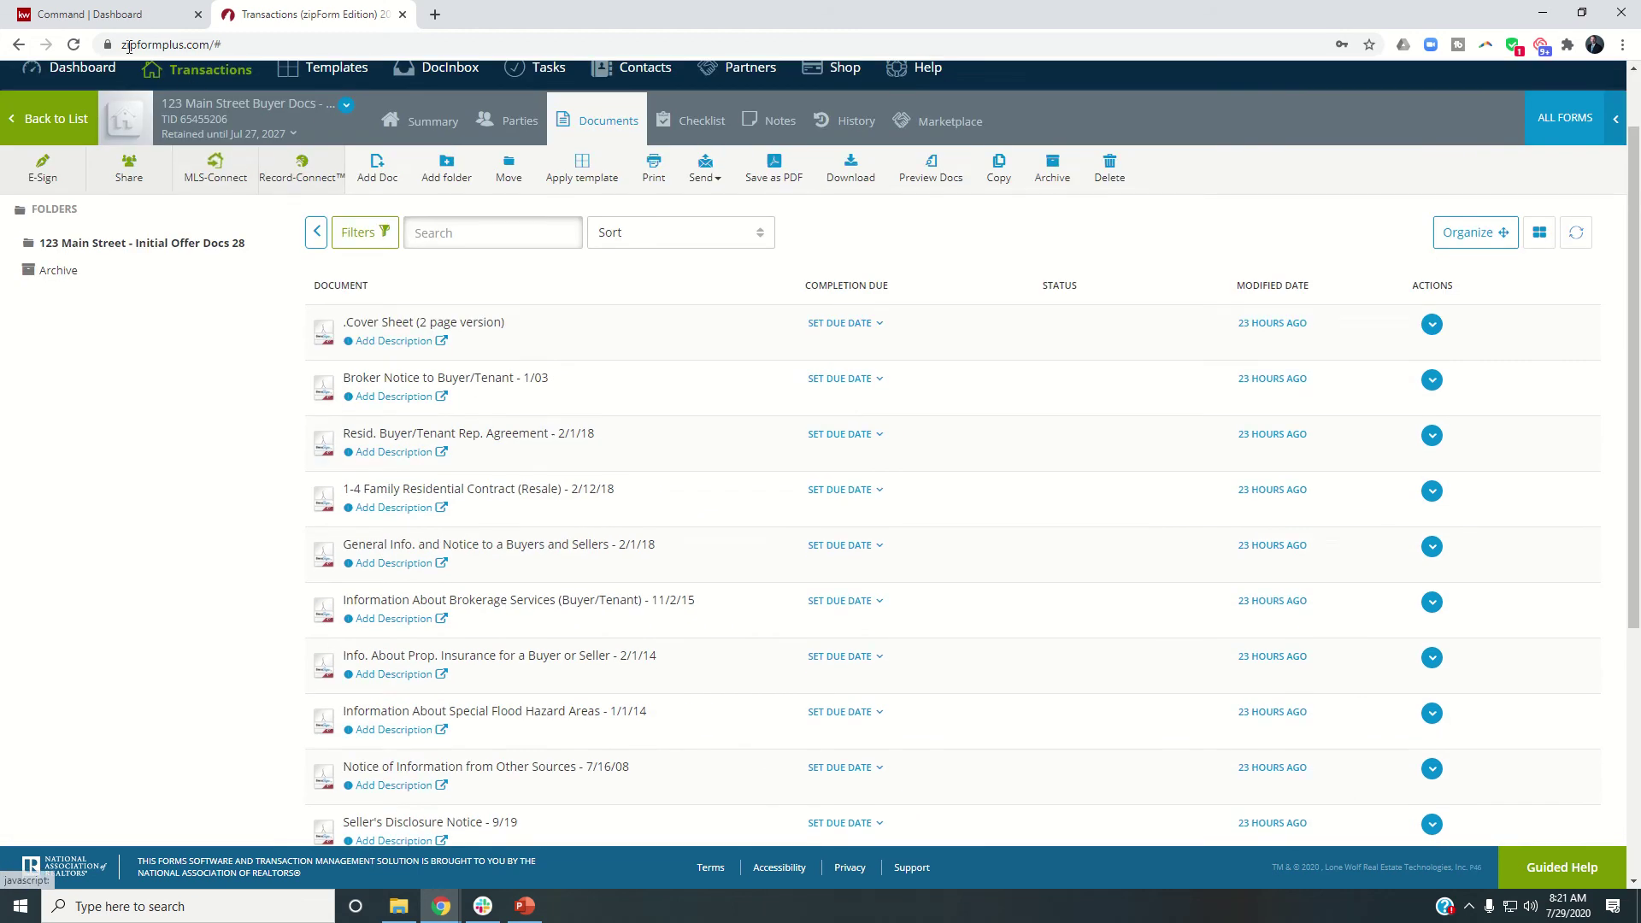
left_click(117, 15)
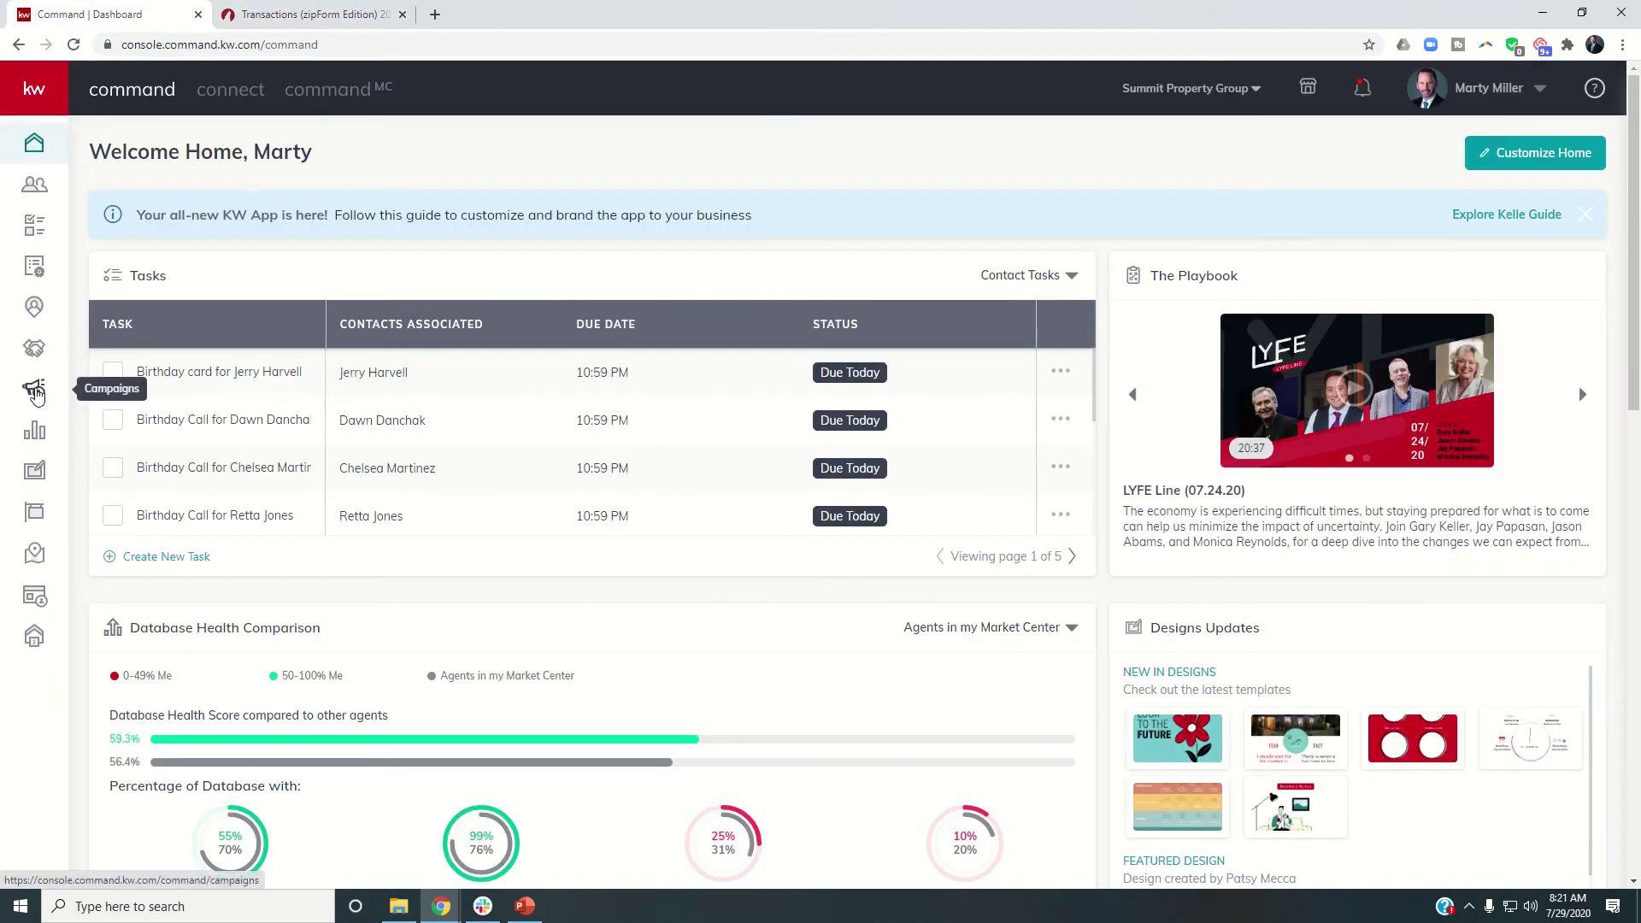
Open the active buyer opportunity from the Buyers Active stage of the Opportunities pipeline.
left_click(37, 355)
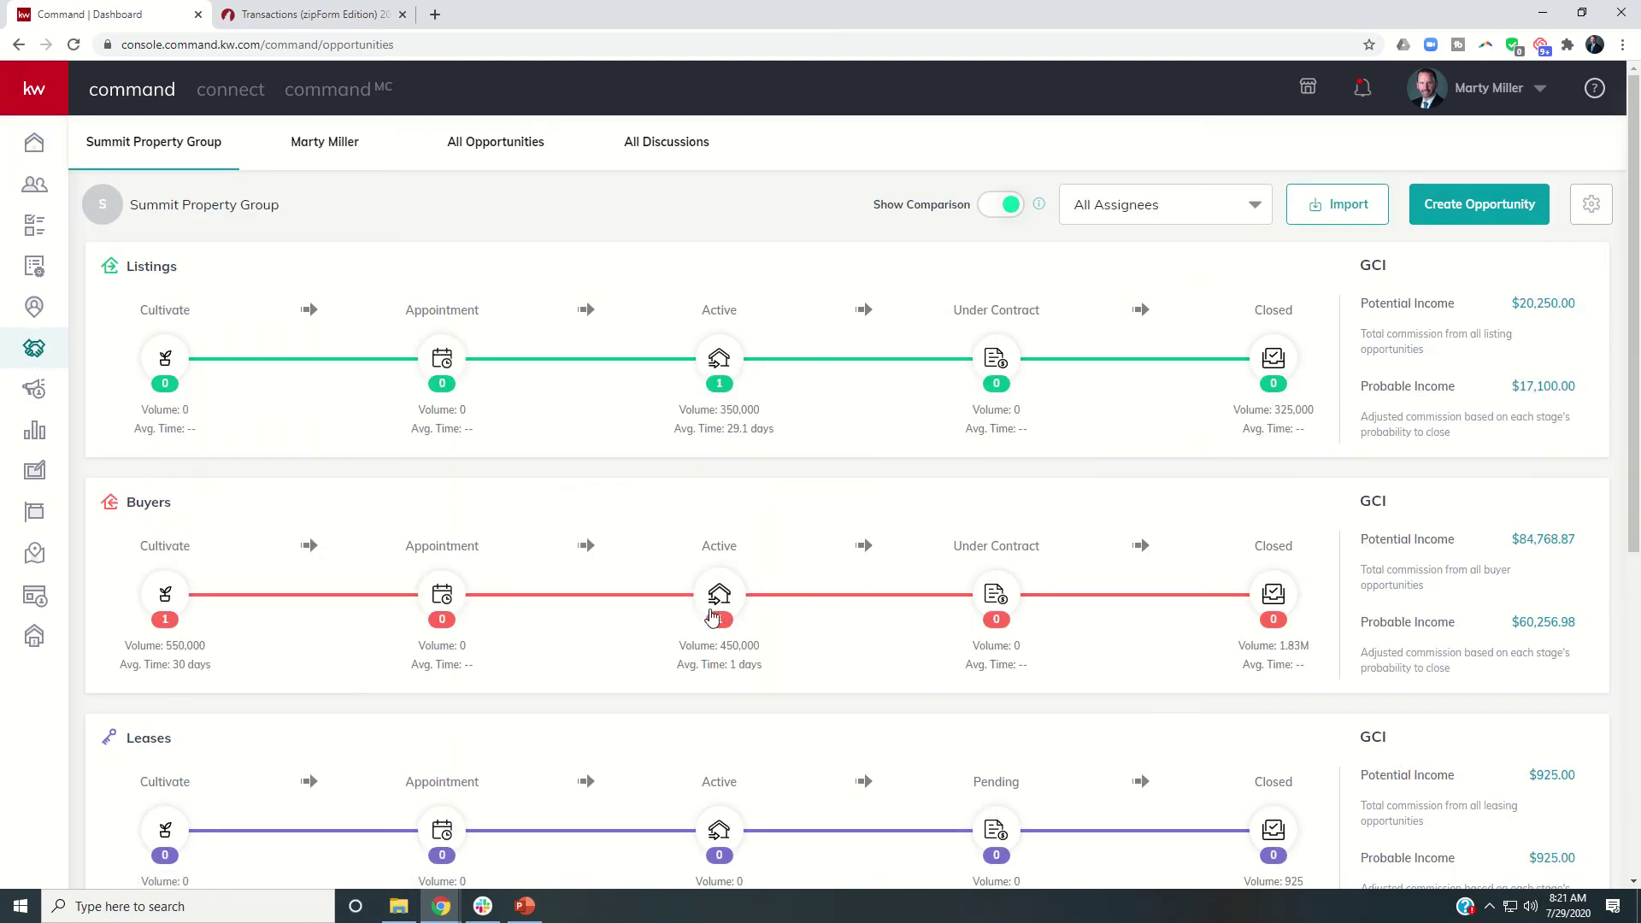
left_click(714, 603)
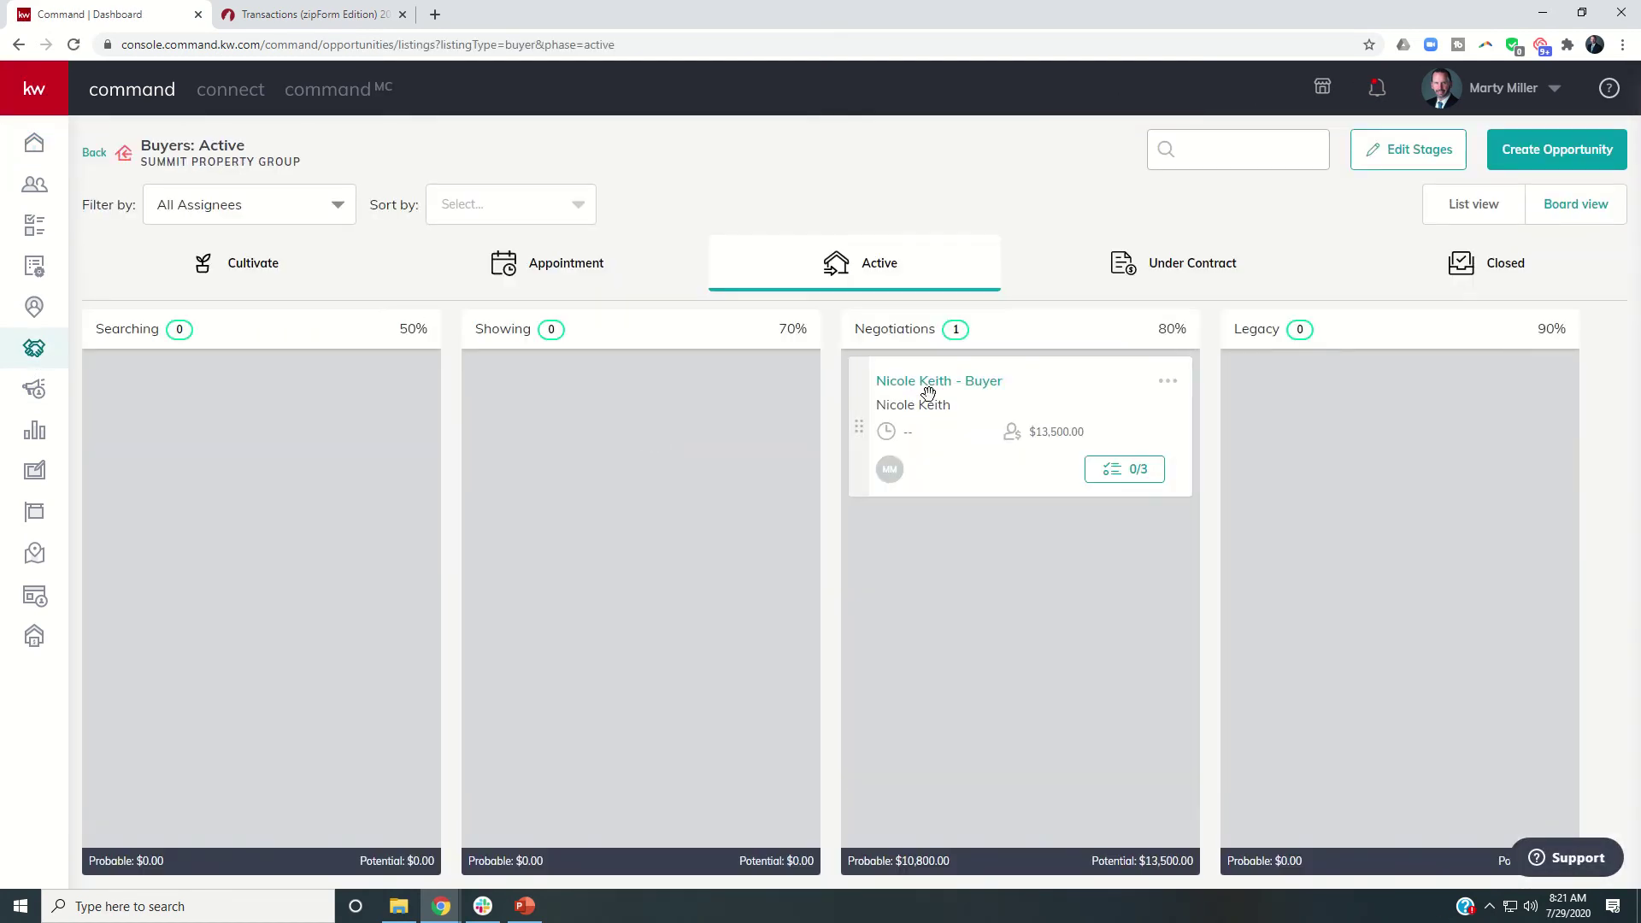
left_click(924, 389)
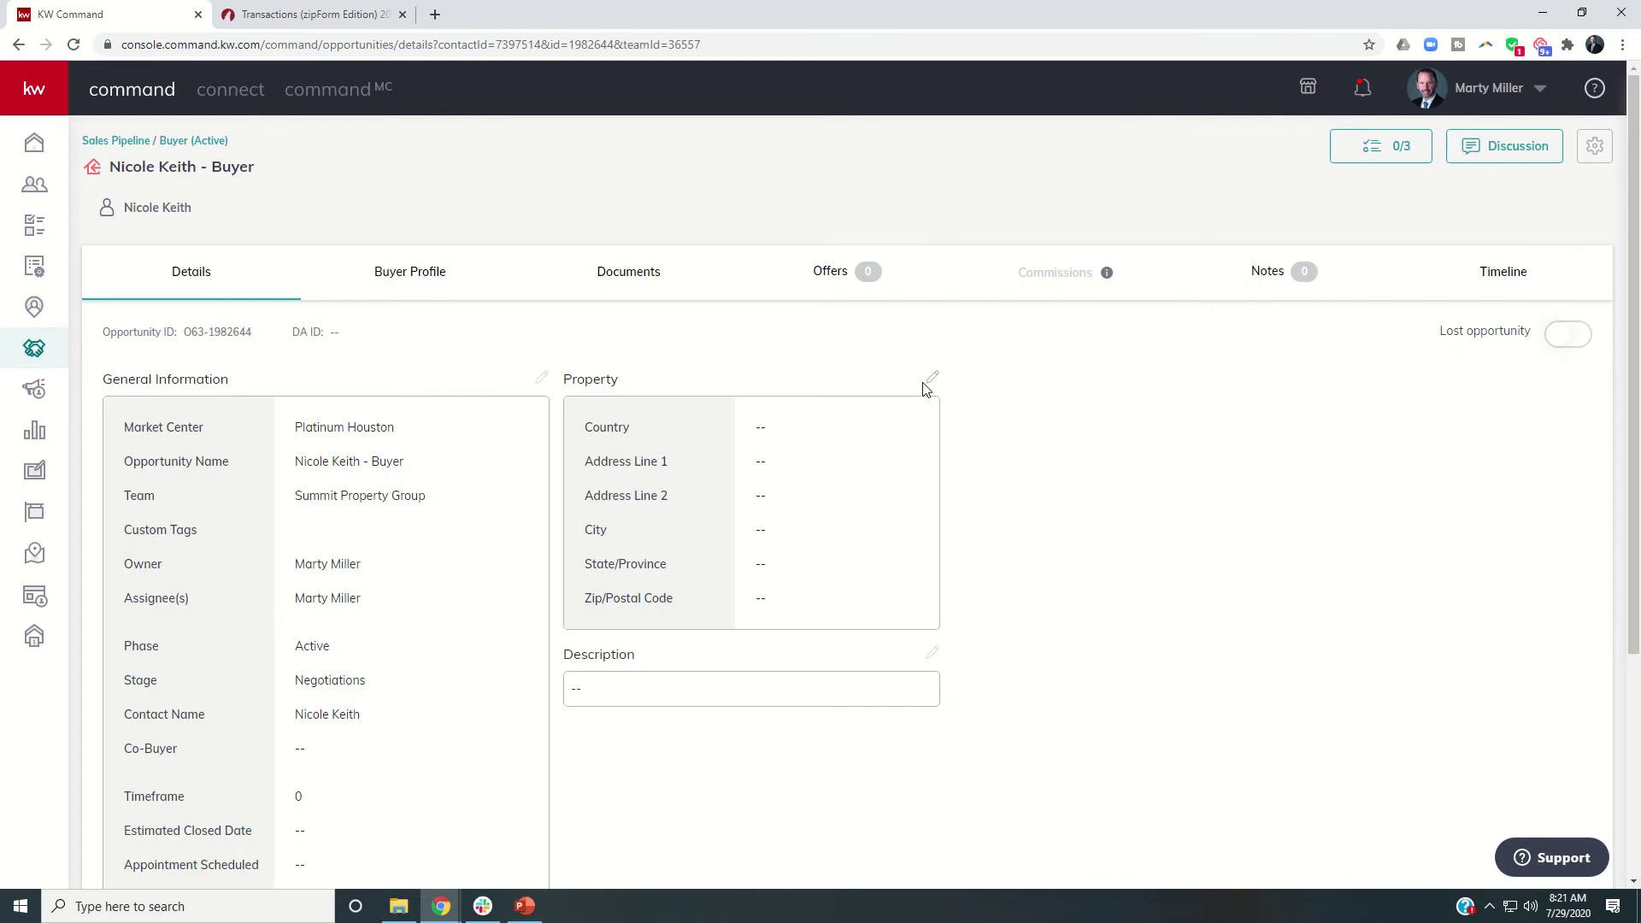
Go to the opportunity's Documents, sign in to DocuSign, and browse the room's 14 PDF forms.
left_click(619, 275)
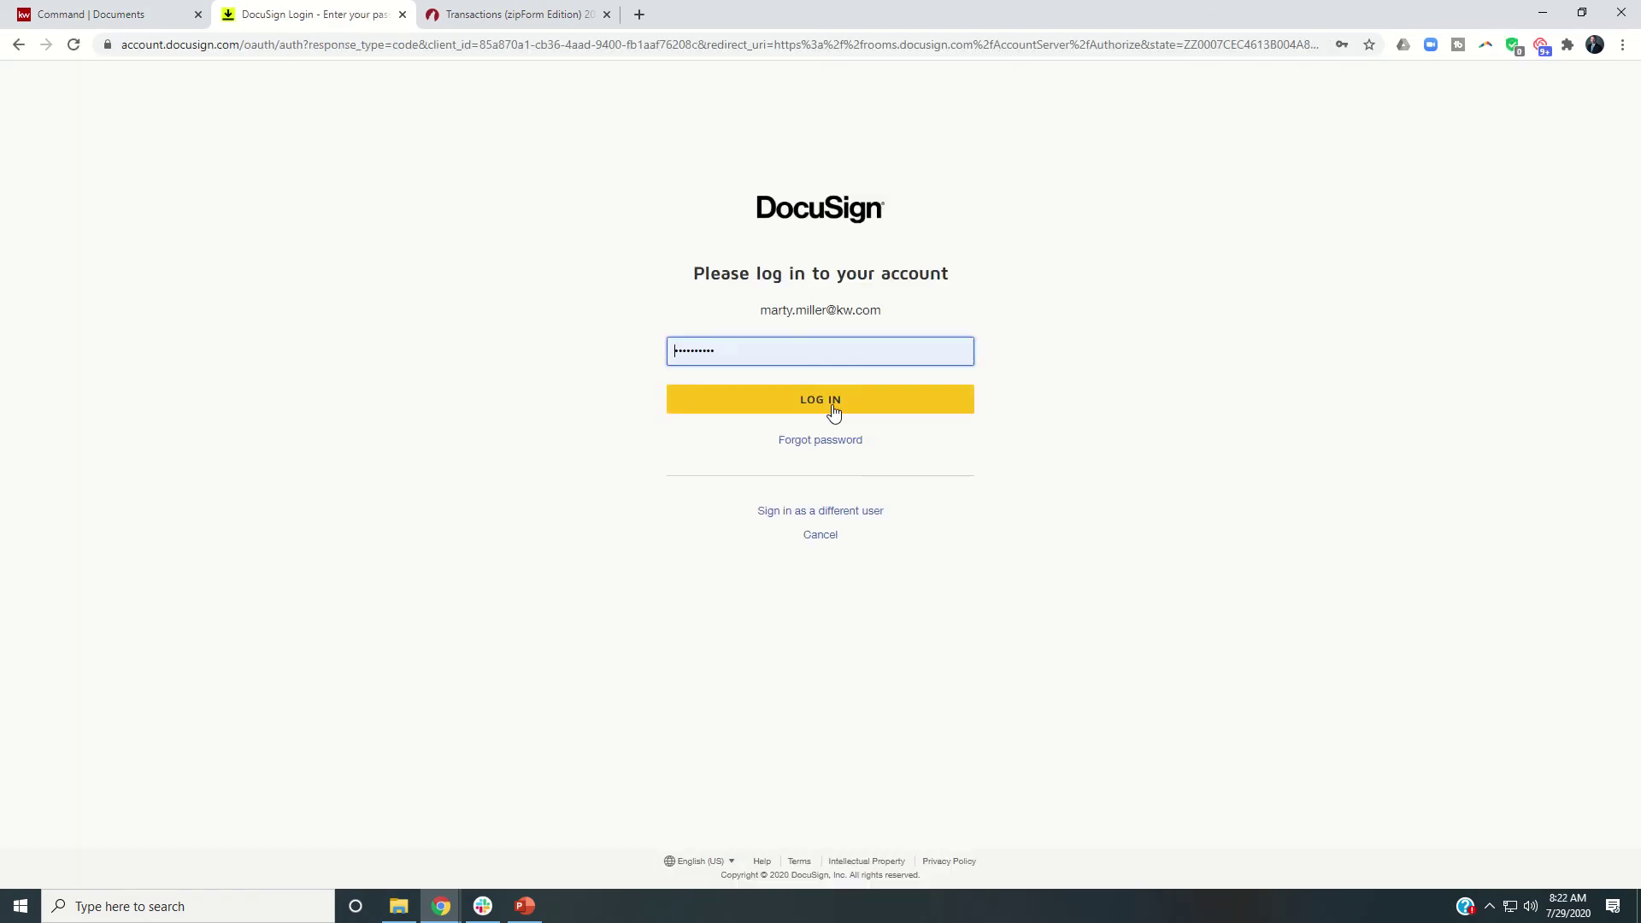
left_click(834, 411)
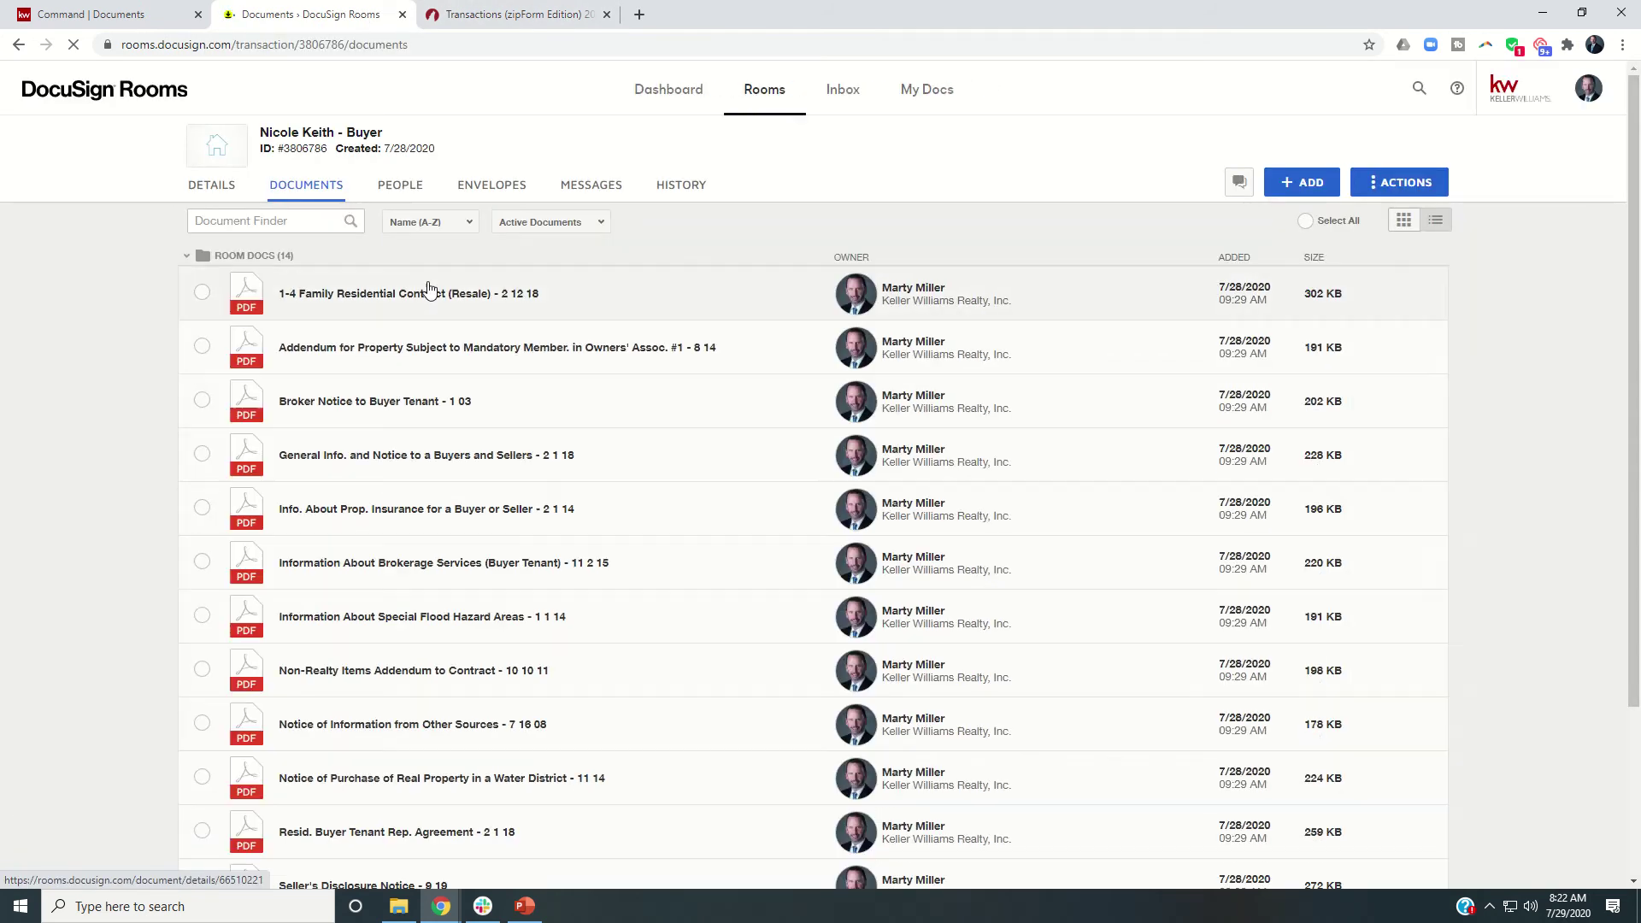
scroll(385, 410, "down", 3)
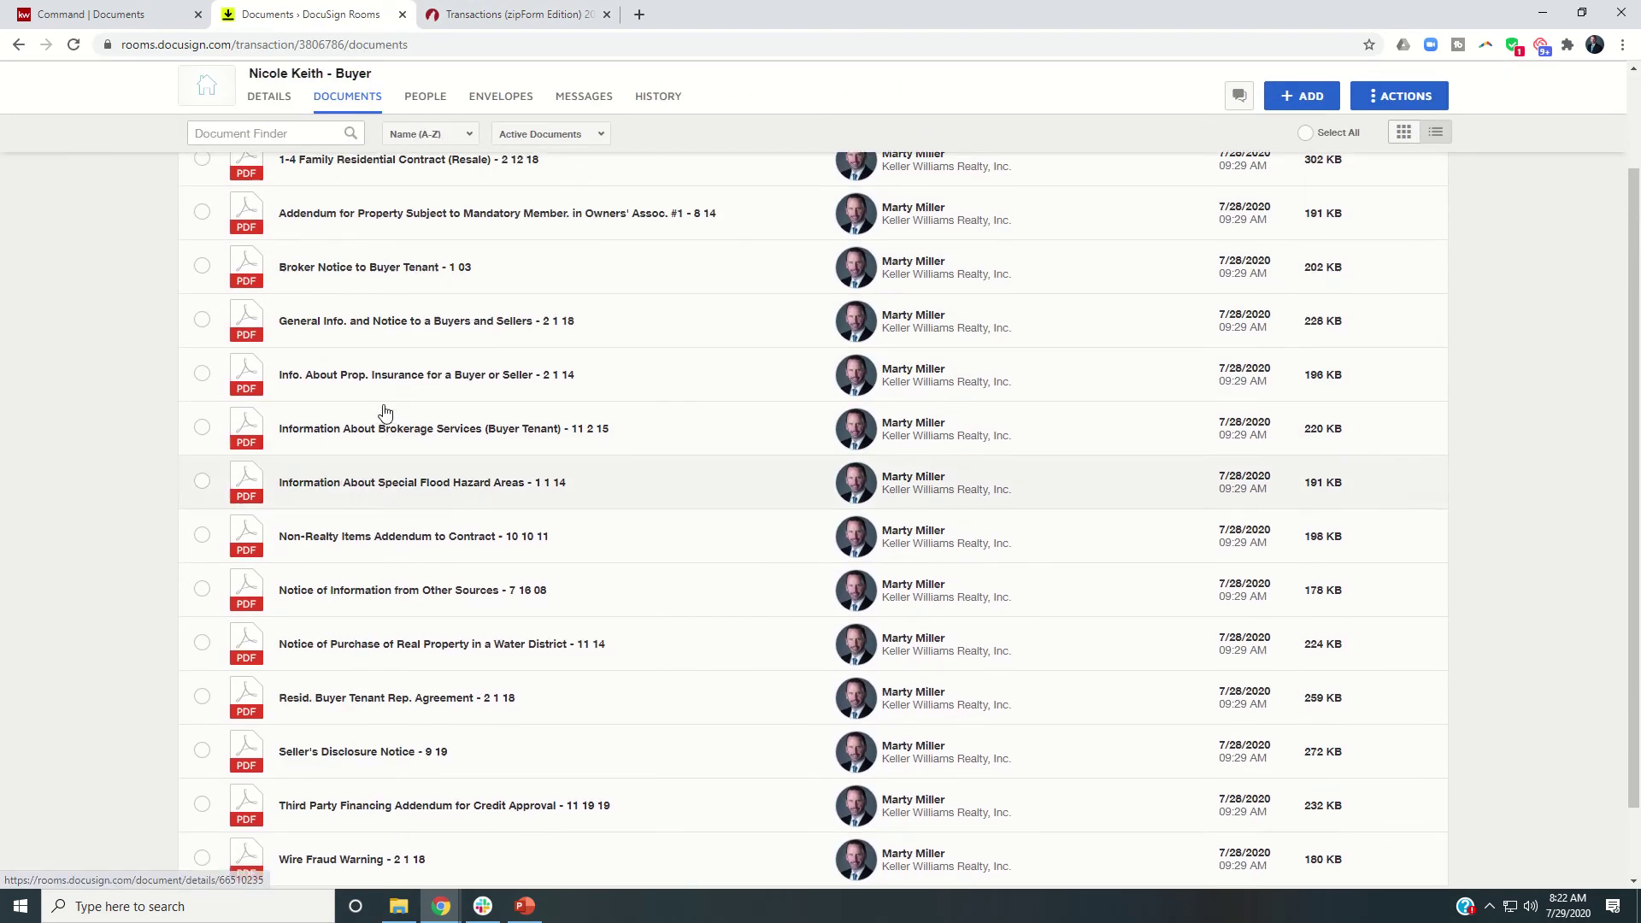
scroll(384, 413, "up", 3)
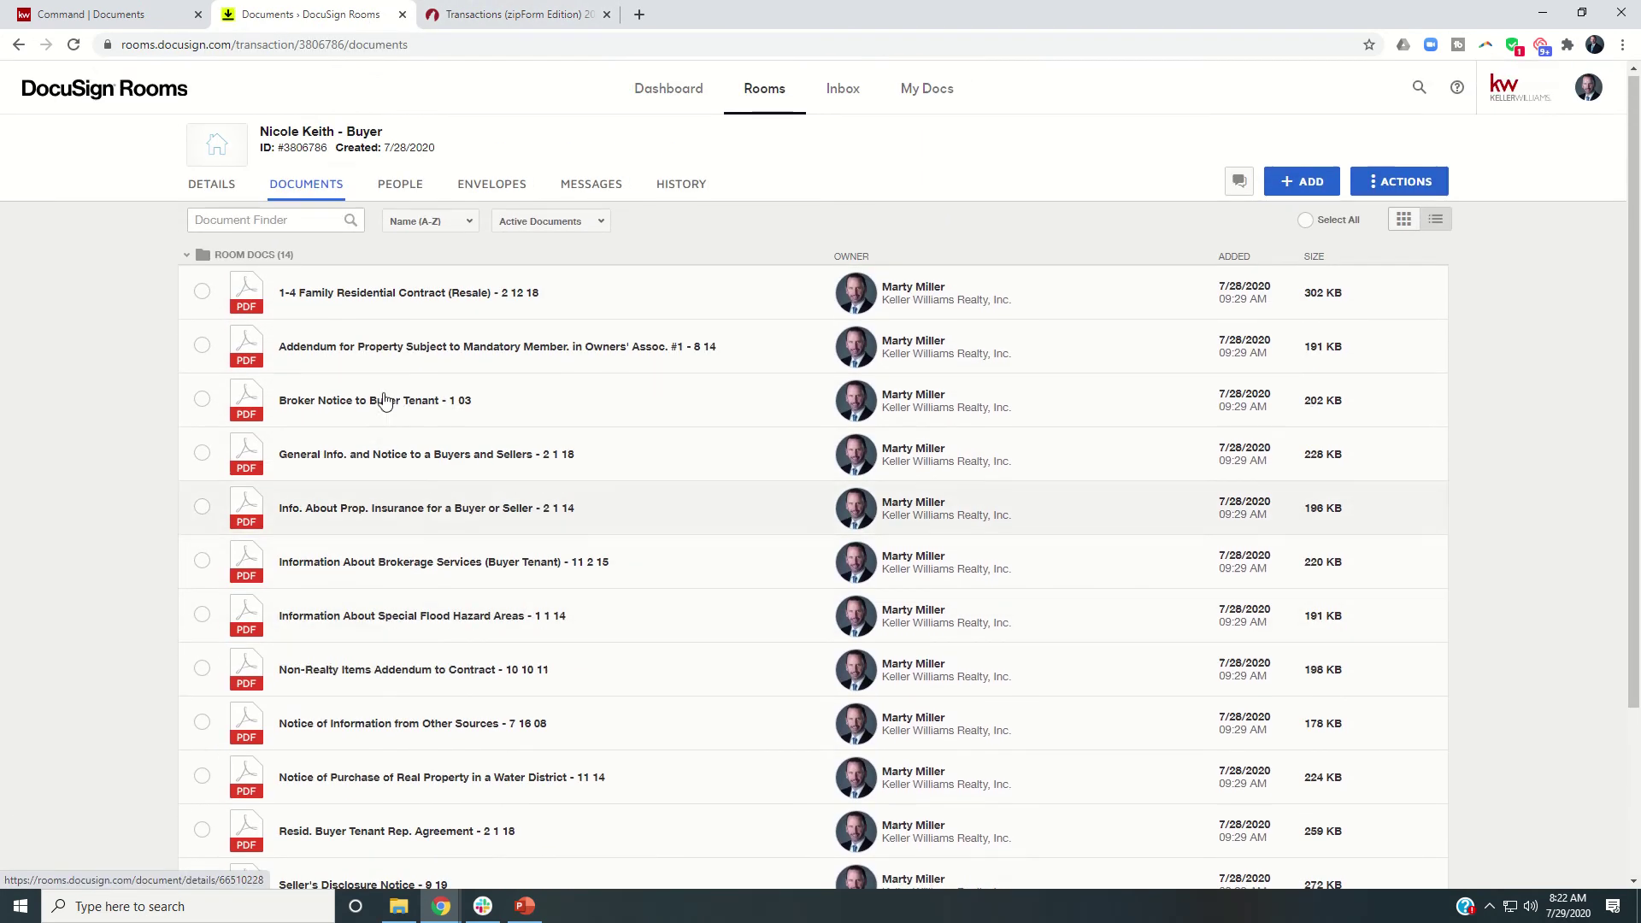
Set the opportunity's checklist type to Sales Contract Residential (Pre-Owned, Farm & Ranch).
left_click(104, 15)
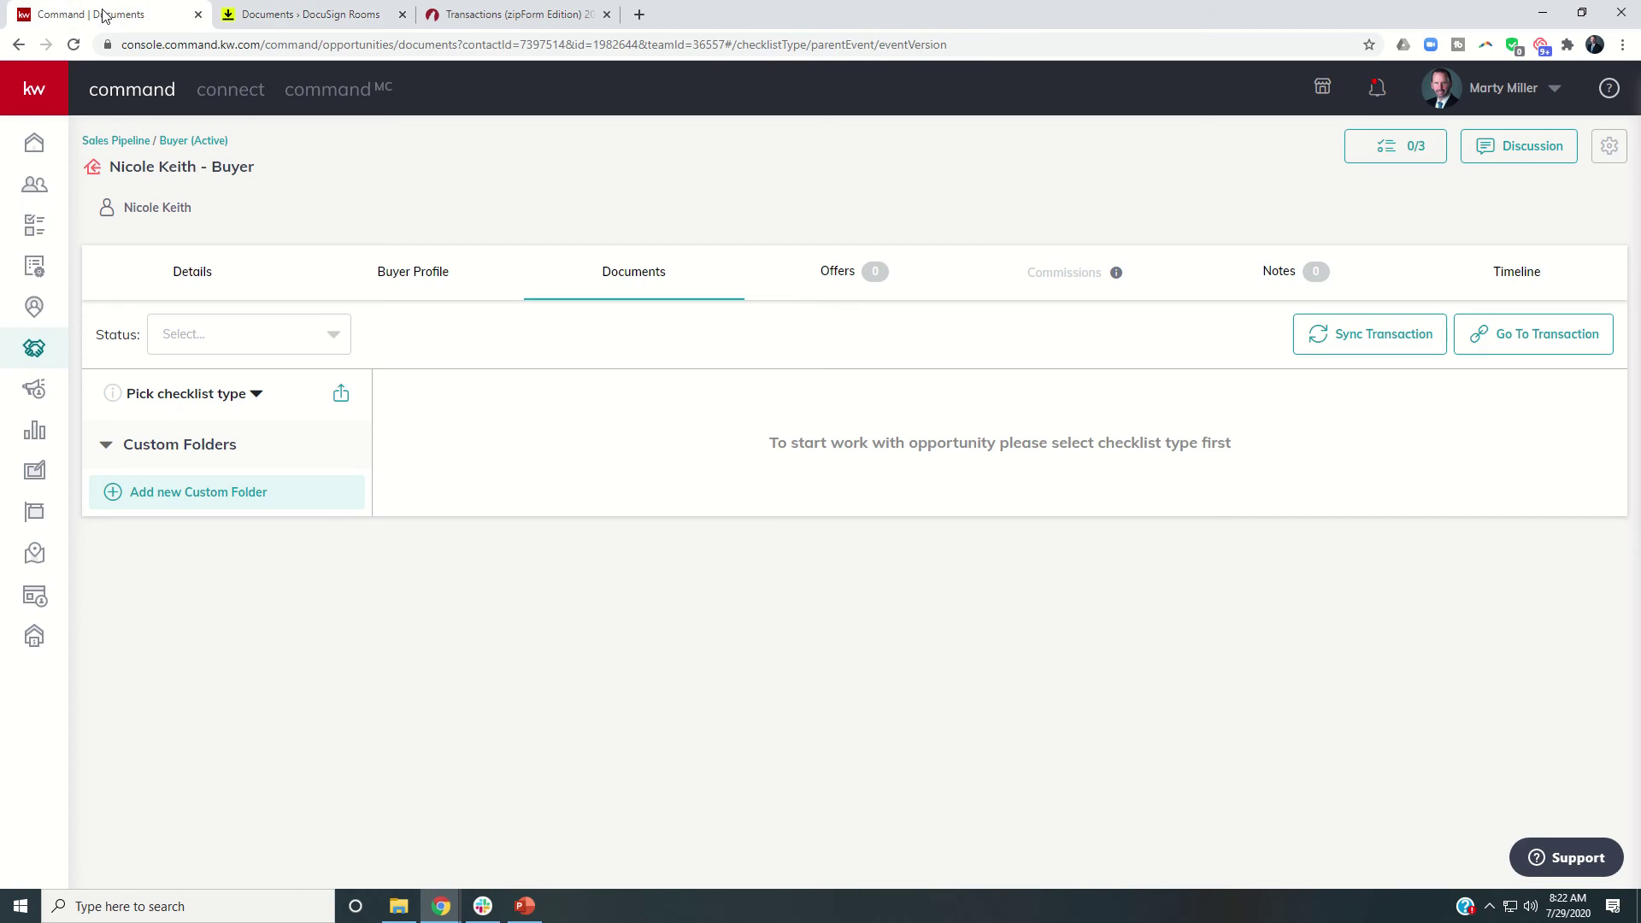
left_click(184, 455)
left_click(145, 446)
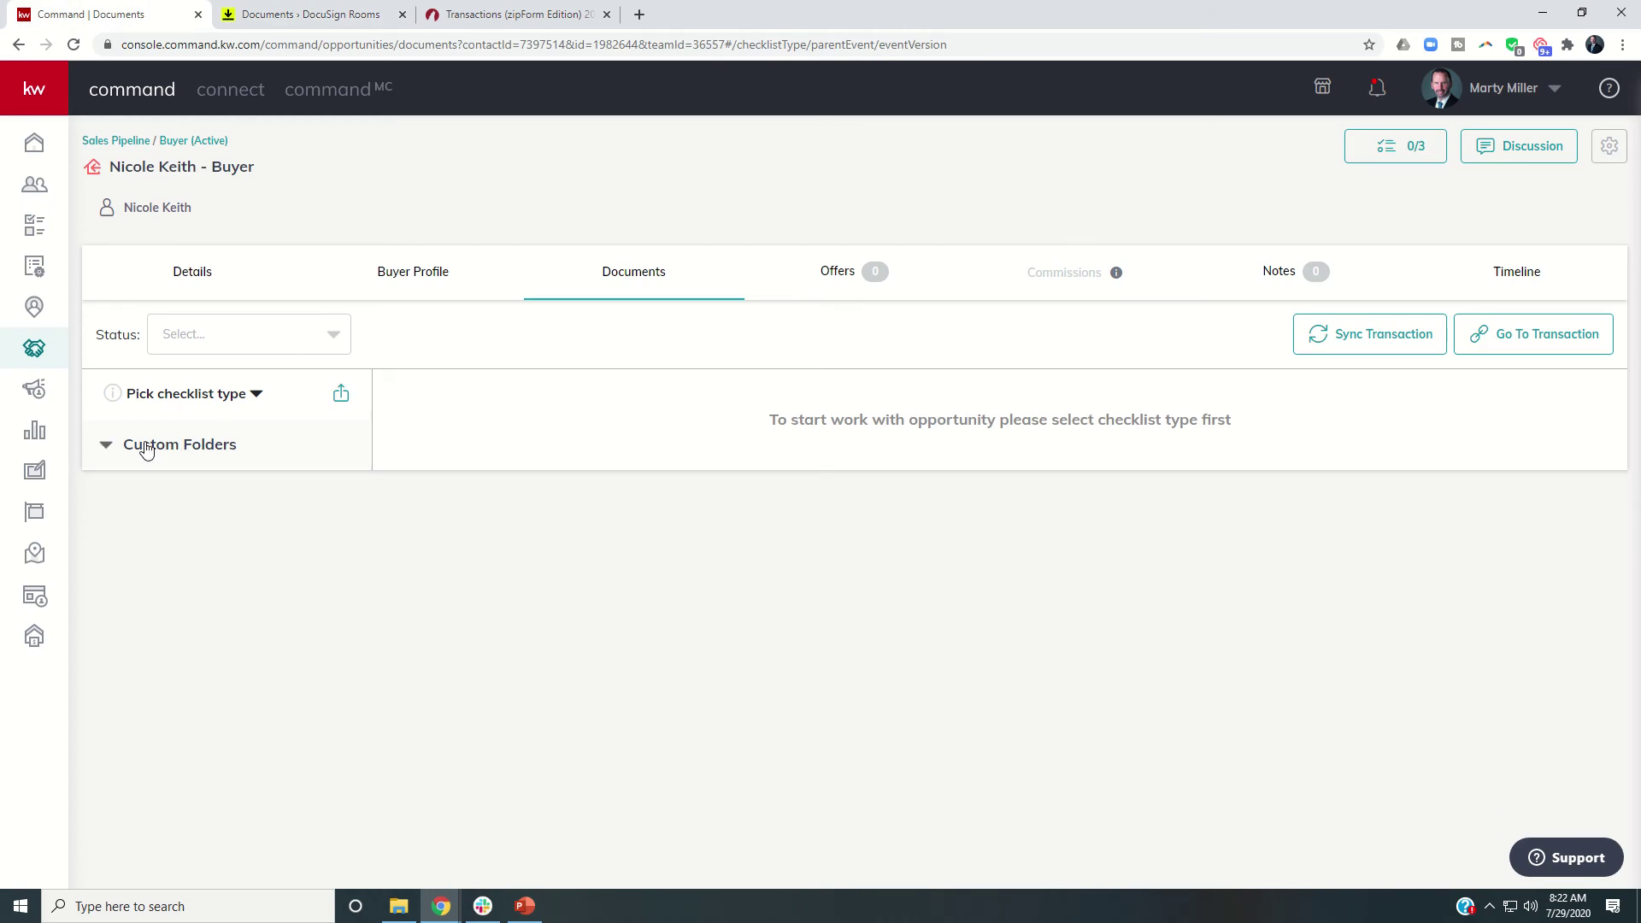
left_click(236, 395)
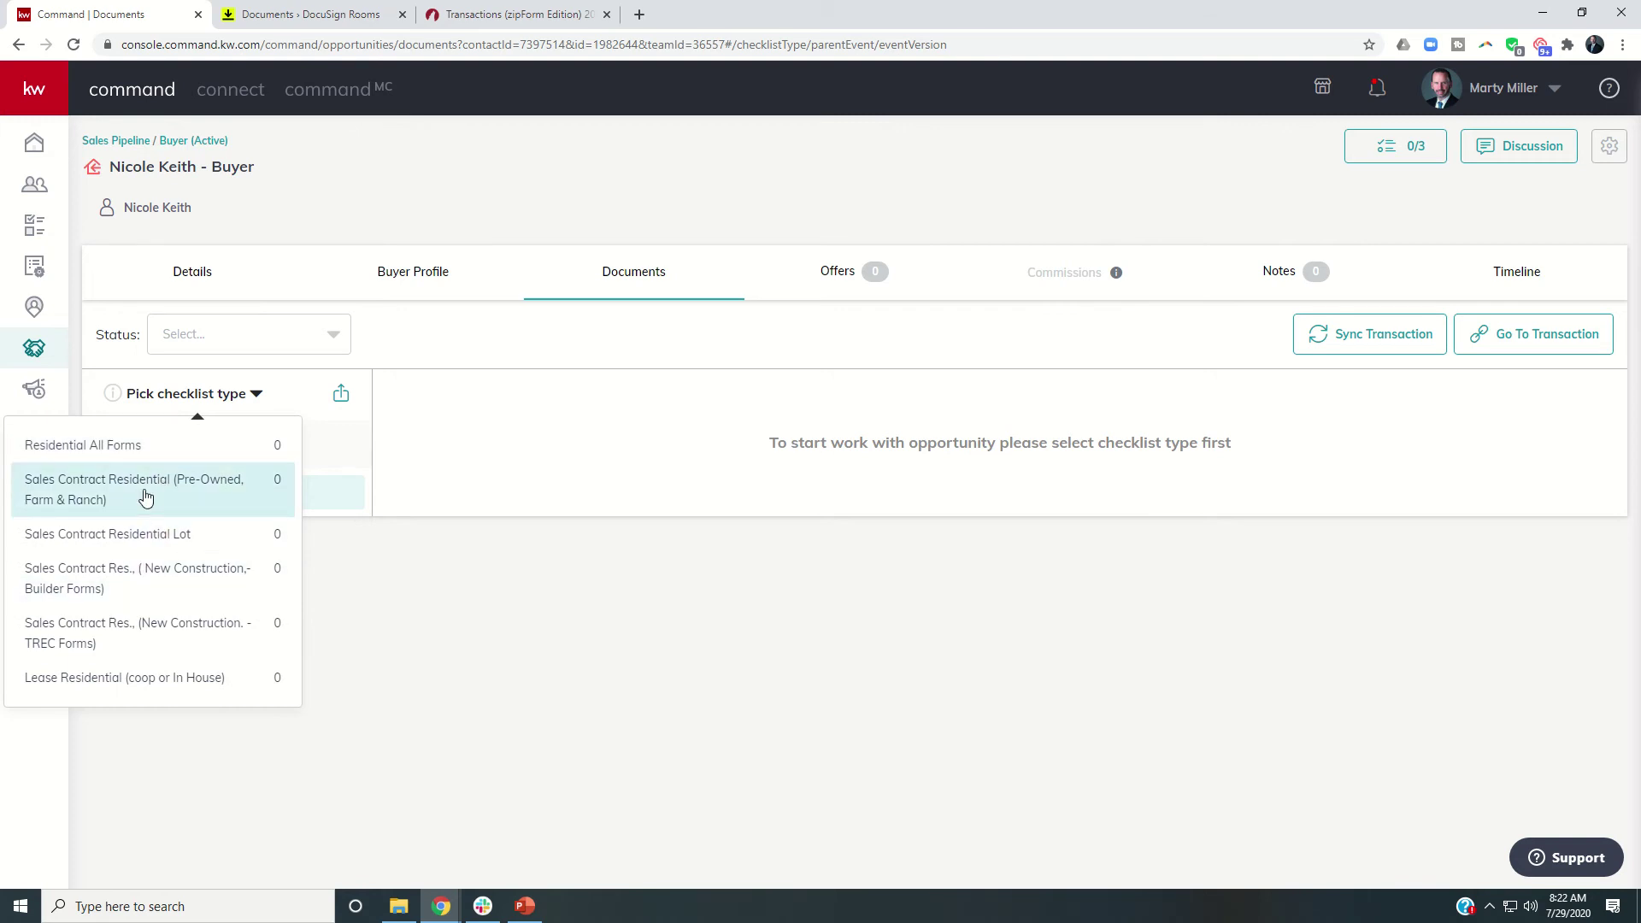
left_click(201, 491)
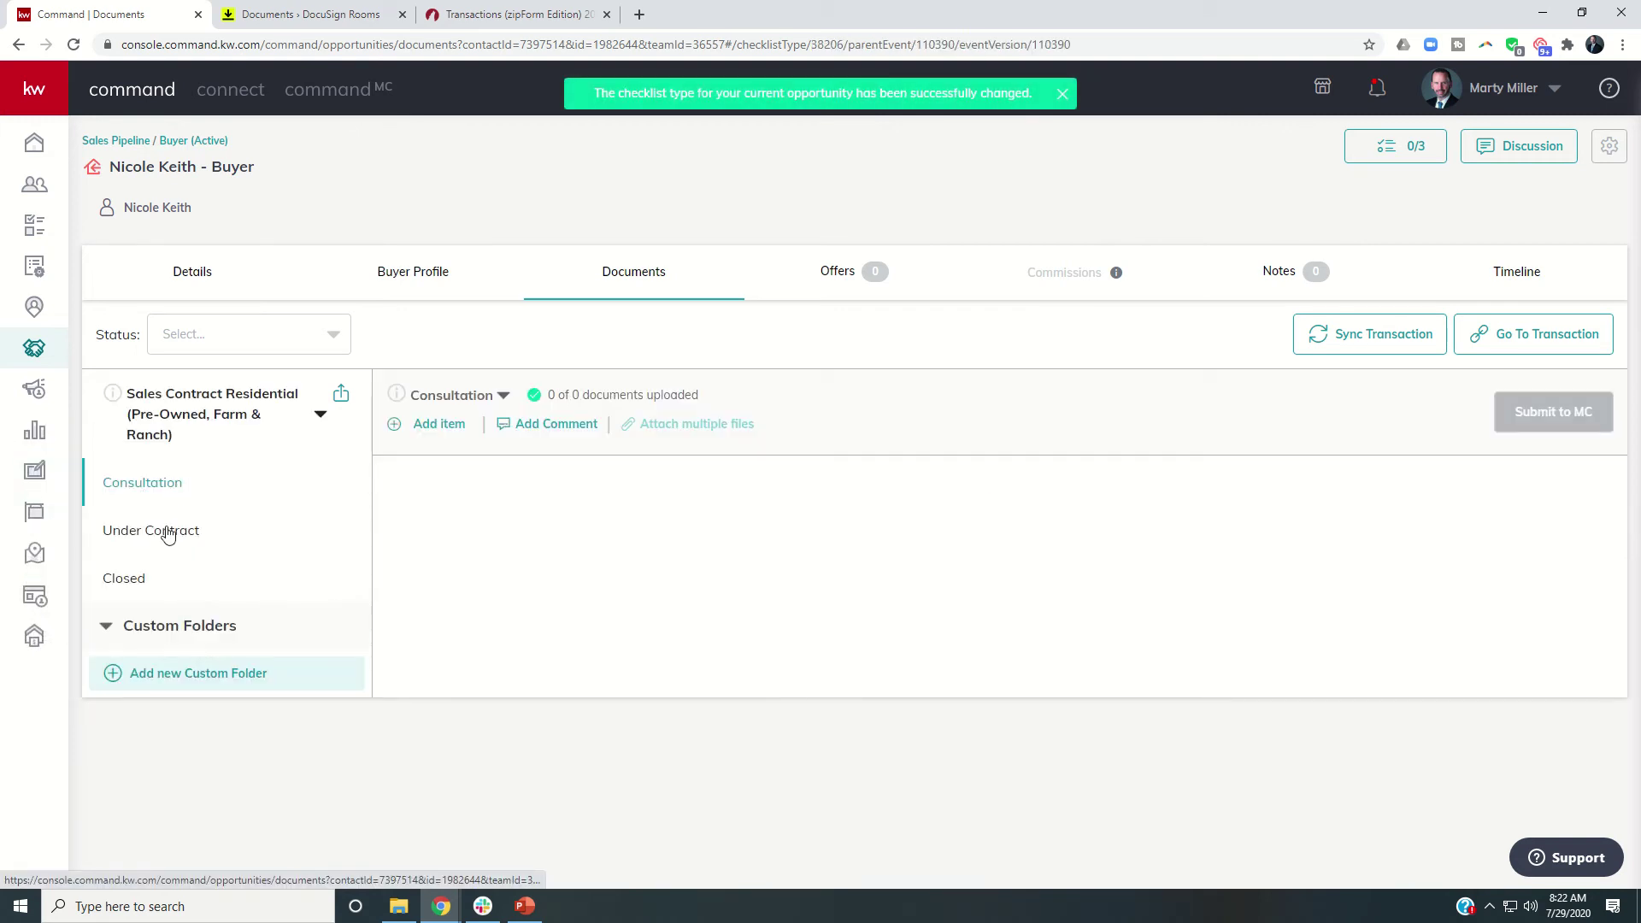
Expand Under Contract and review its 17 checklist documents, none uploaded yet.
left_click(168, 531)
scroll(994, 540, "down", 2)
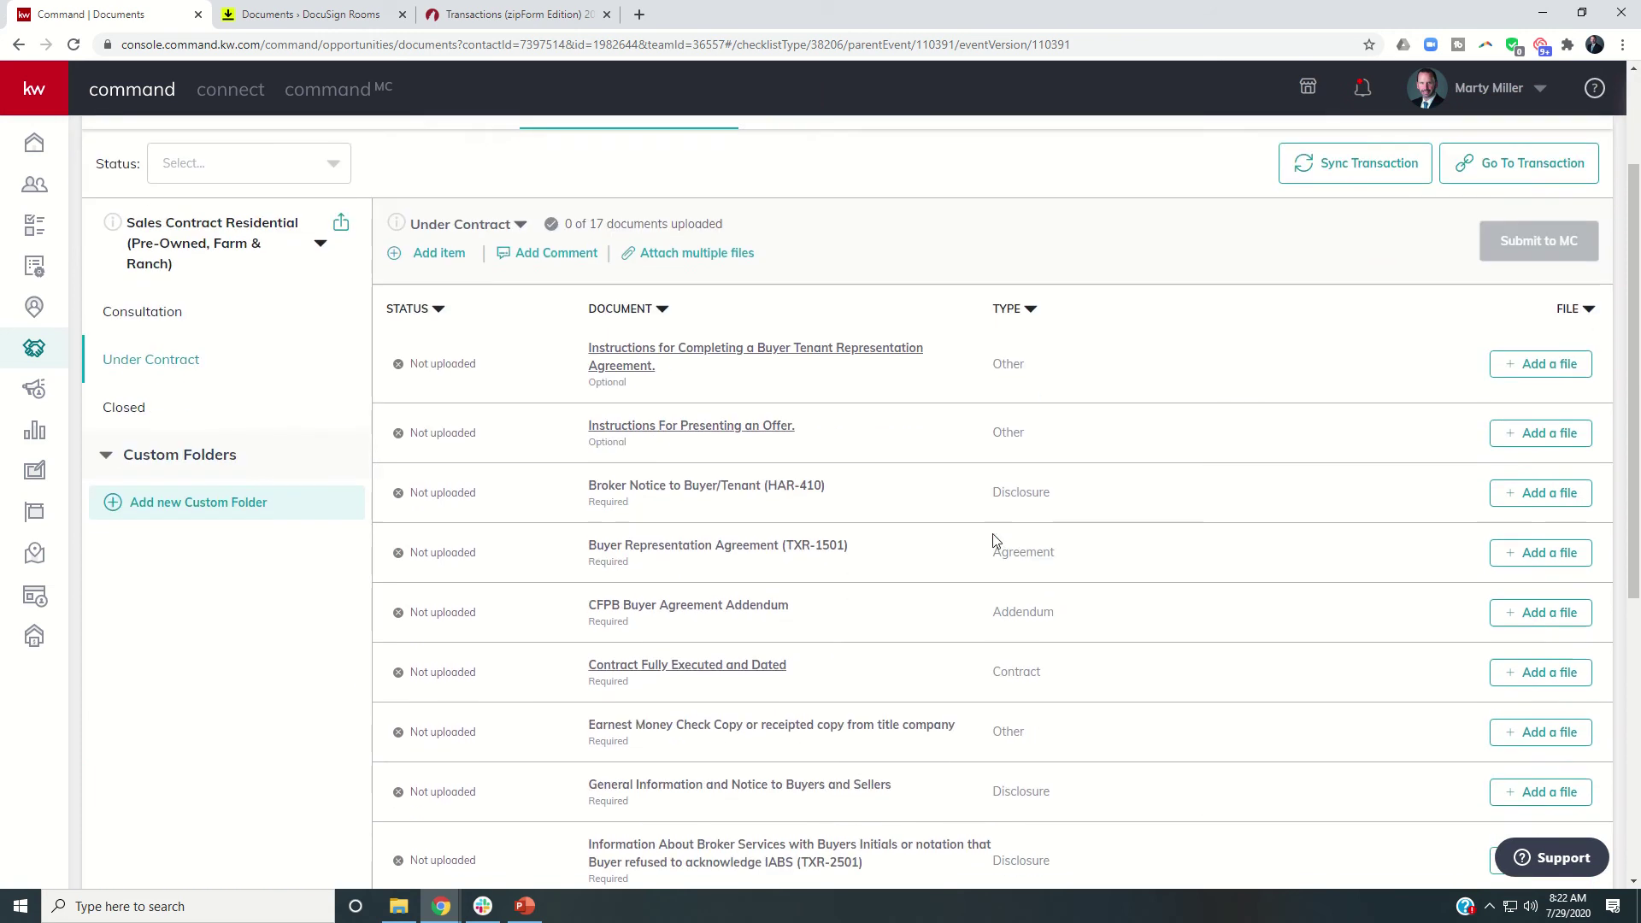
scroll(994, 541, "down", 1)
scroll(992, 459, "down", 1)
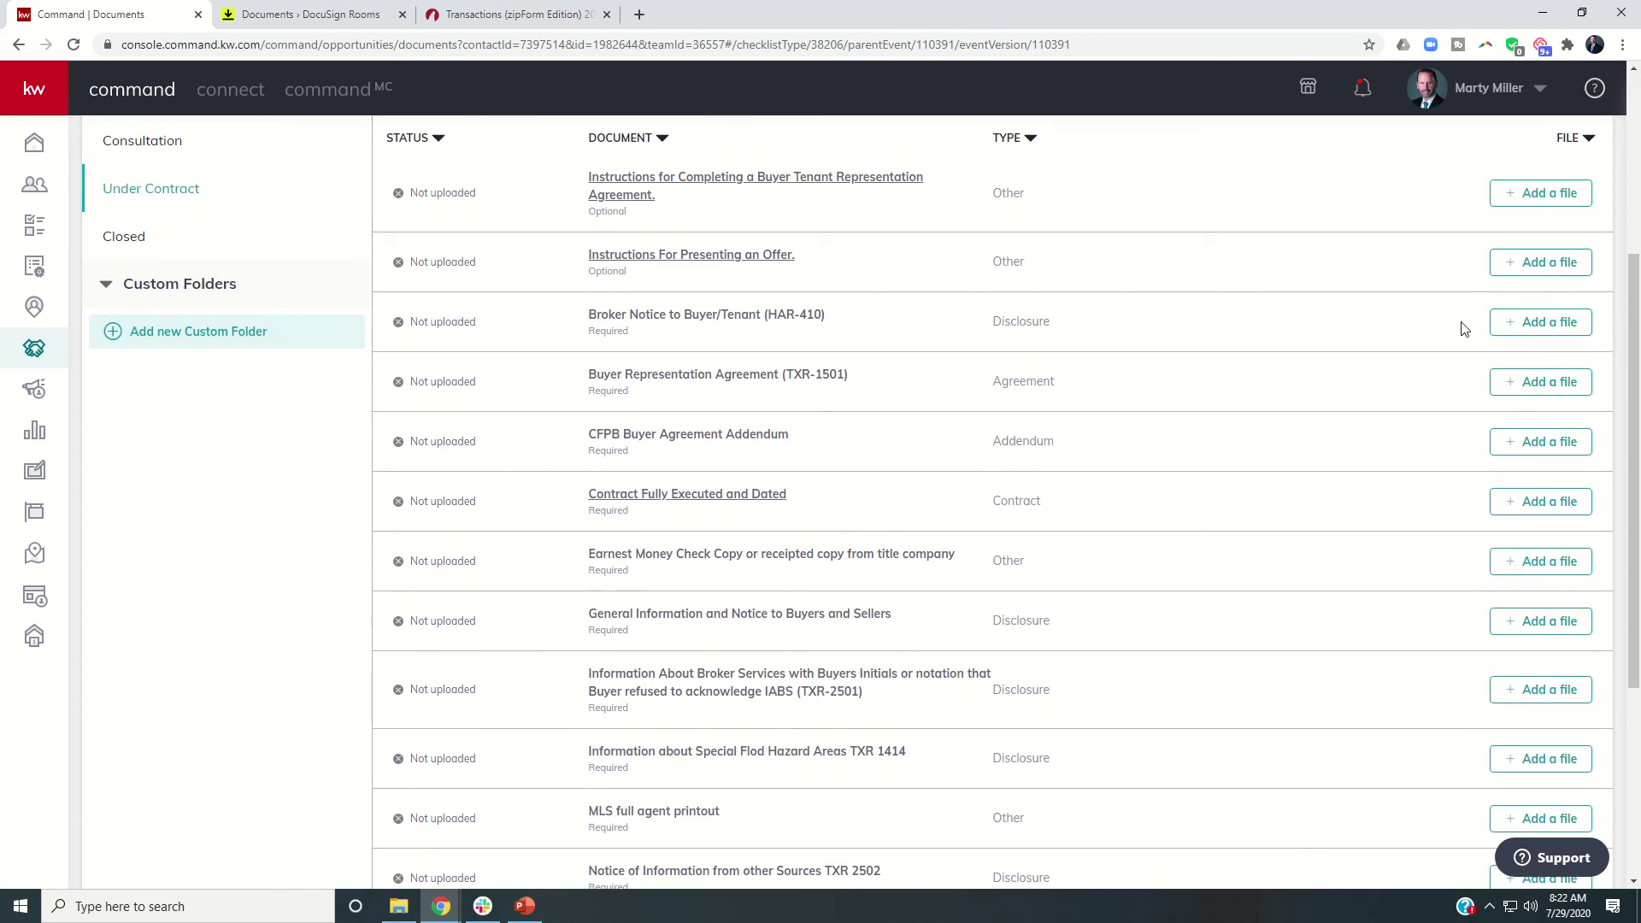
scroll(624, 249, "up", 2)
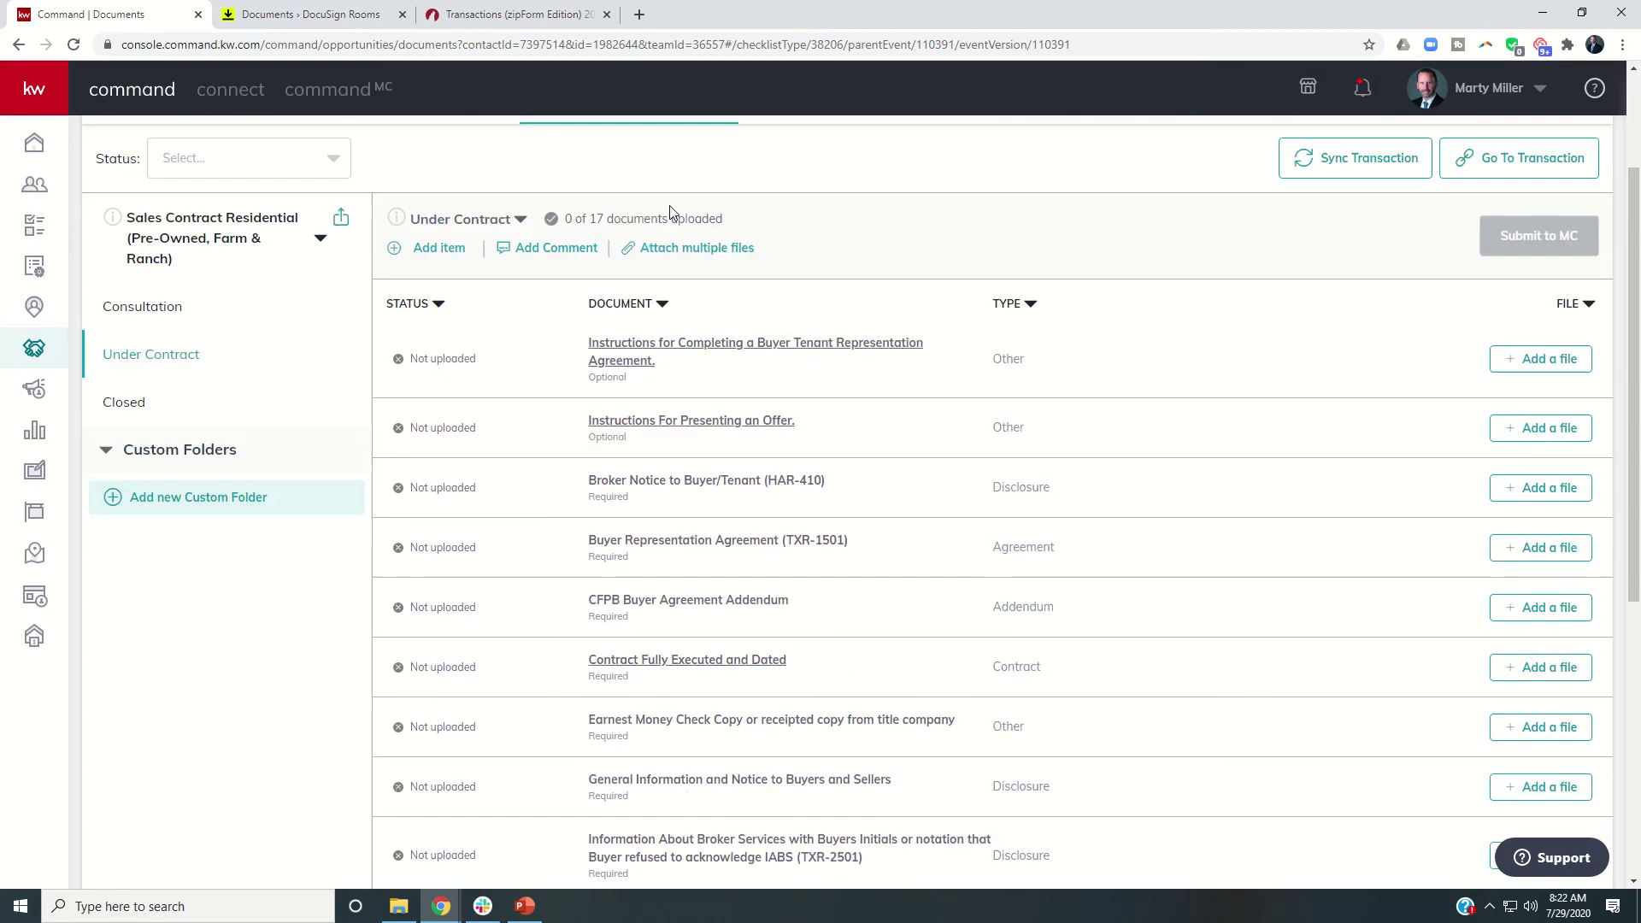
Start attaching multiple files, with DocuSign as the file source.
left_click(689, 254)
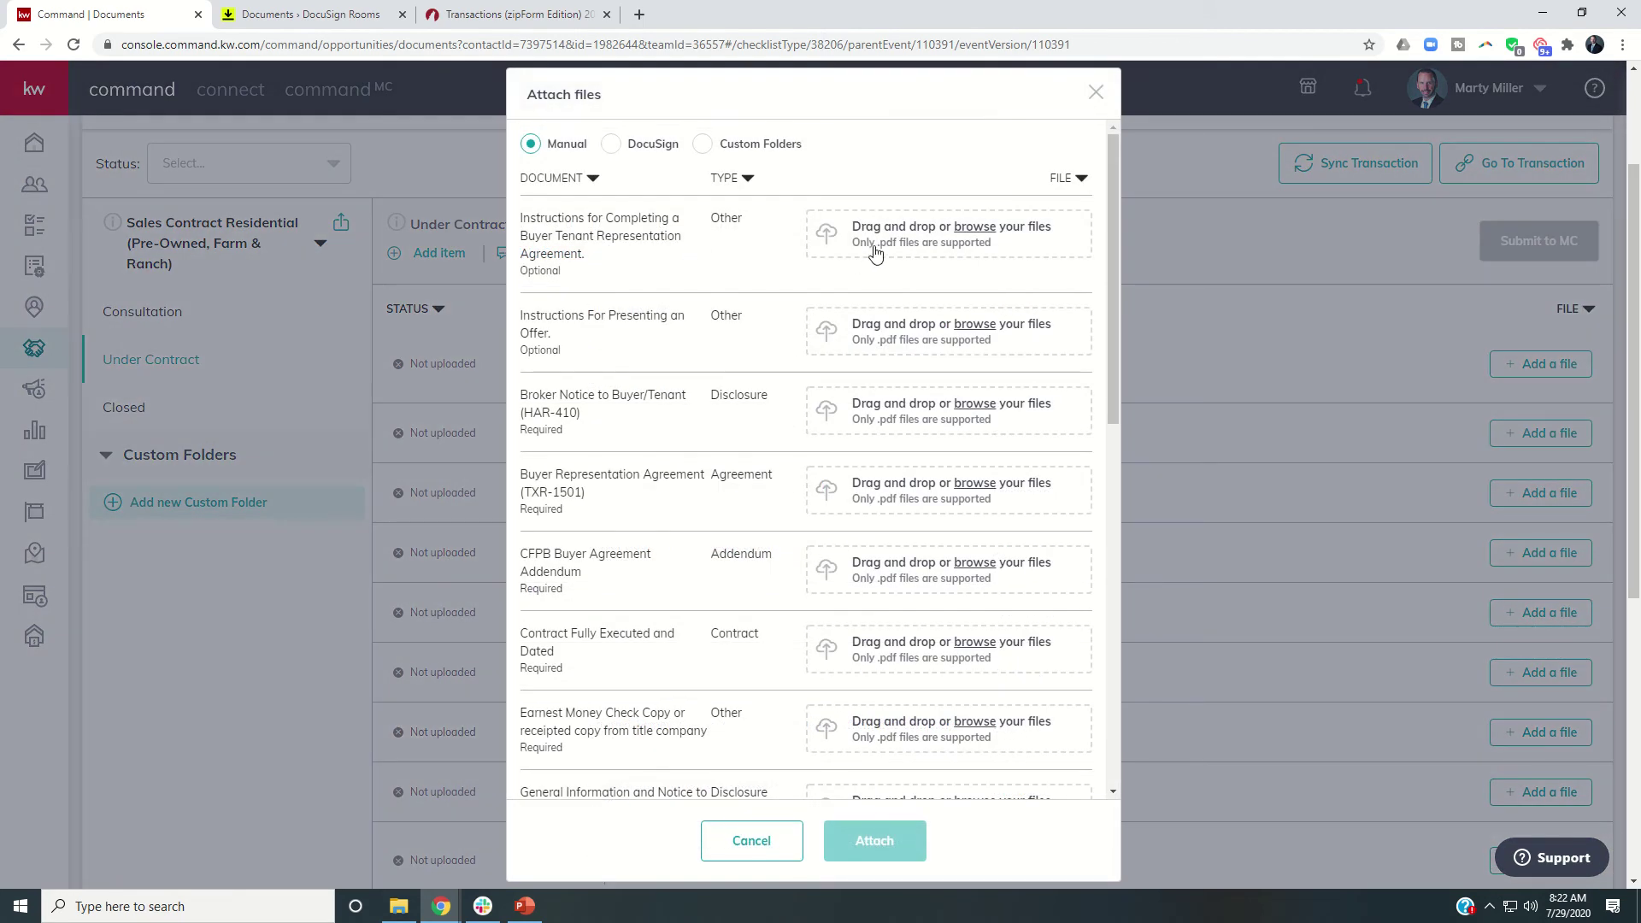
left_click(614, 147)
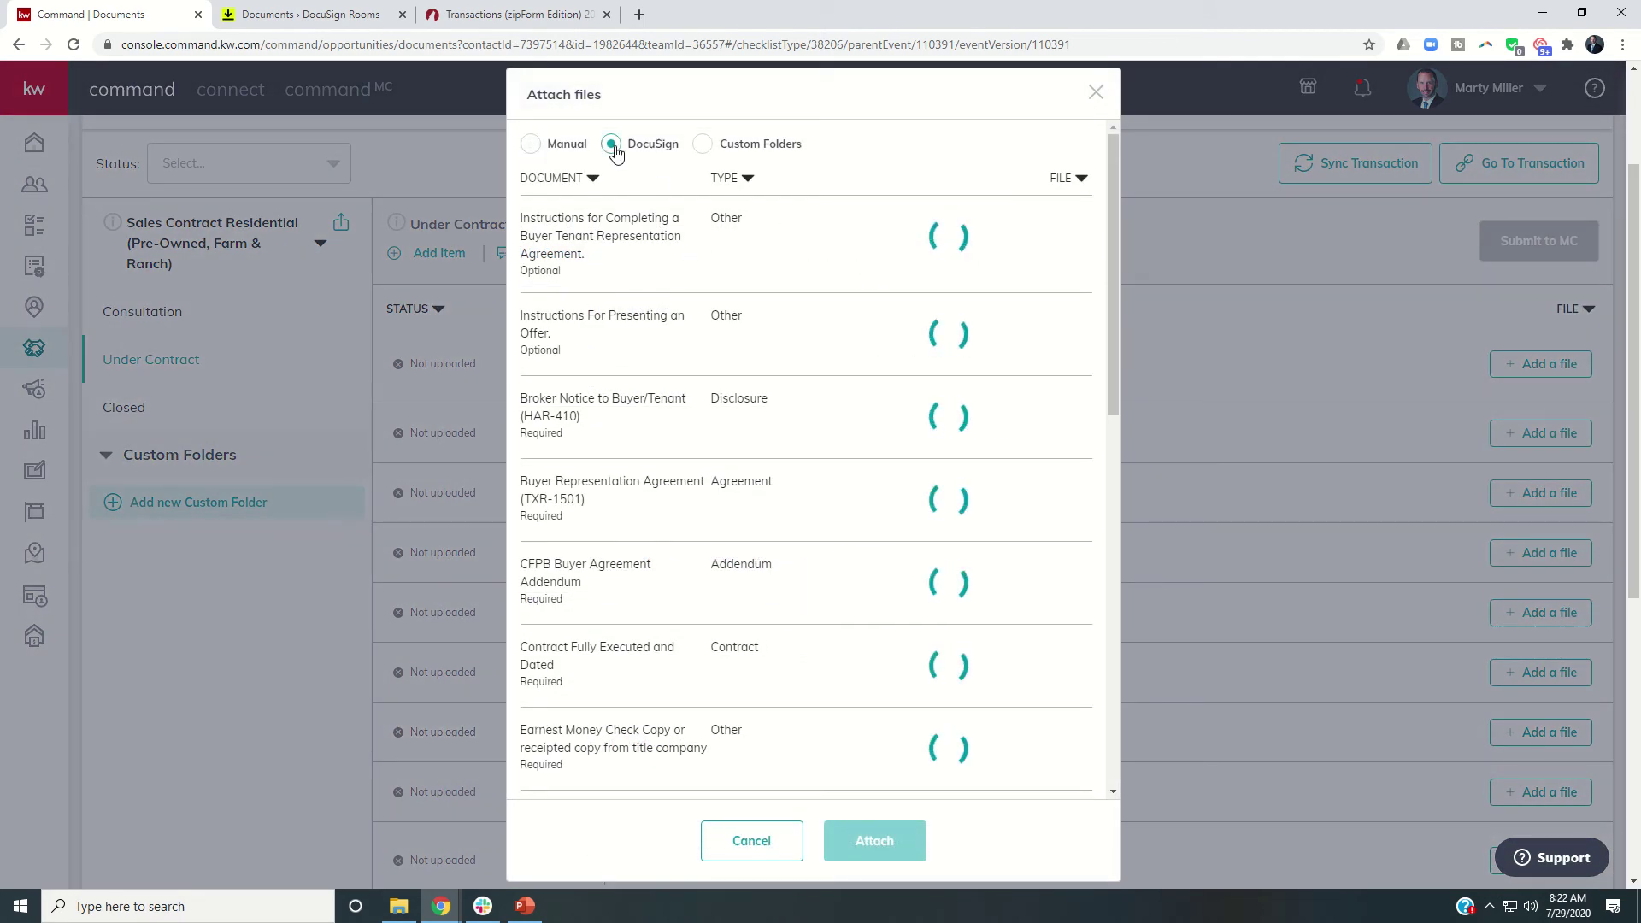
left_click(876, 246)
left_click(876, 245)
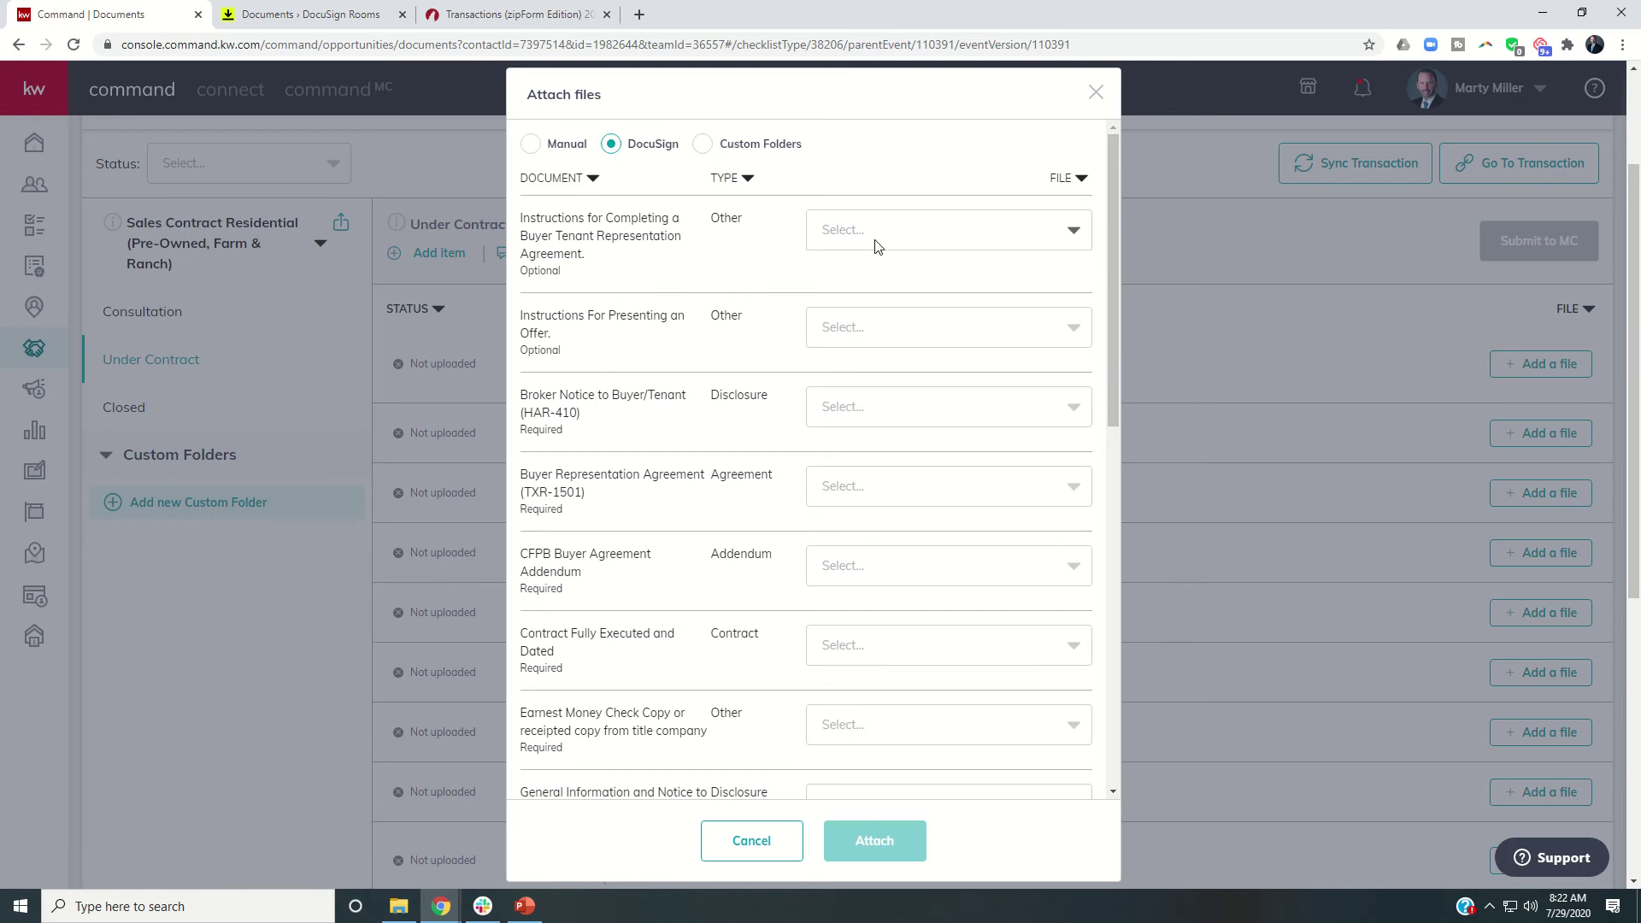
Attach the Broker Notice to Buyer Tenant and Resid. Buyer Tenant Rep. Agreement PDFs to their items.
left_click(912, 417)
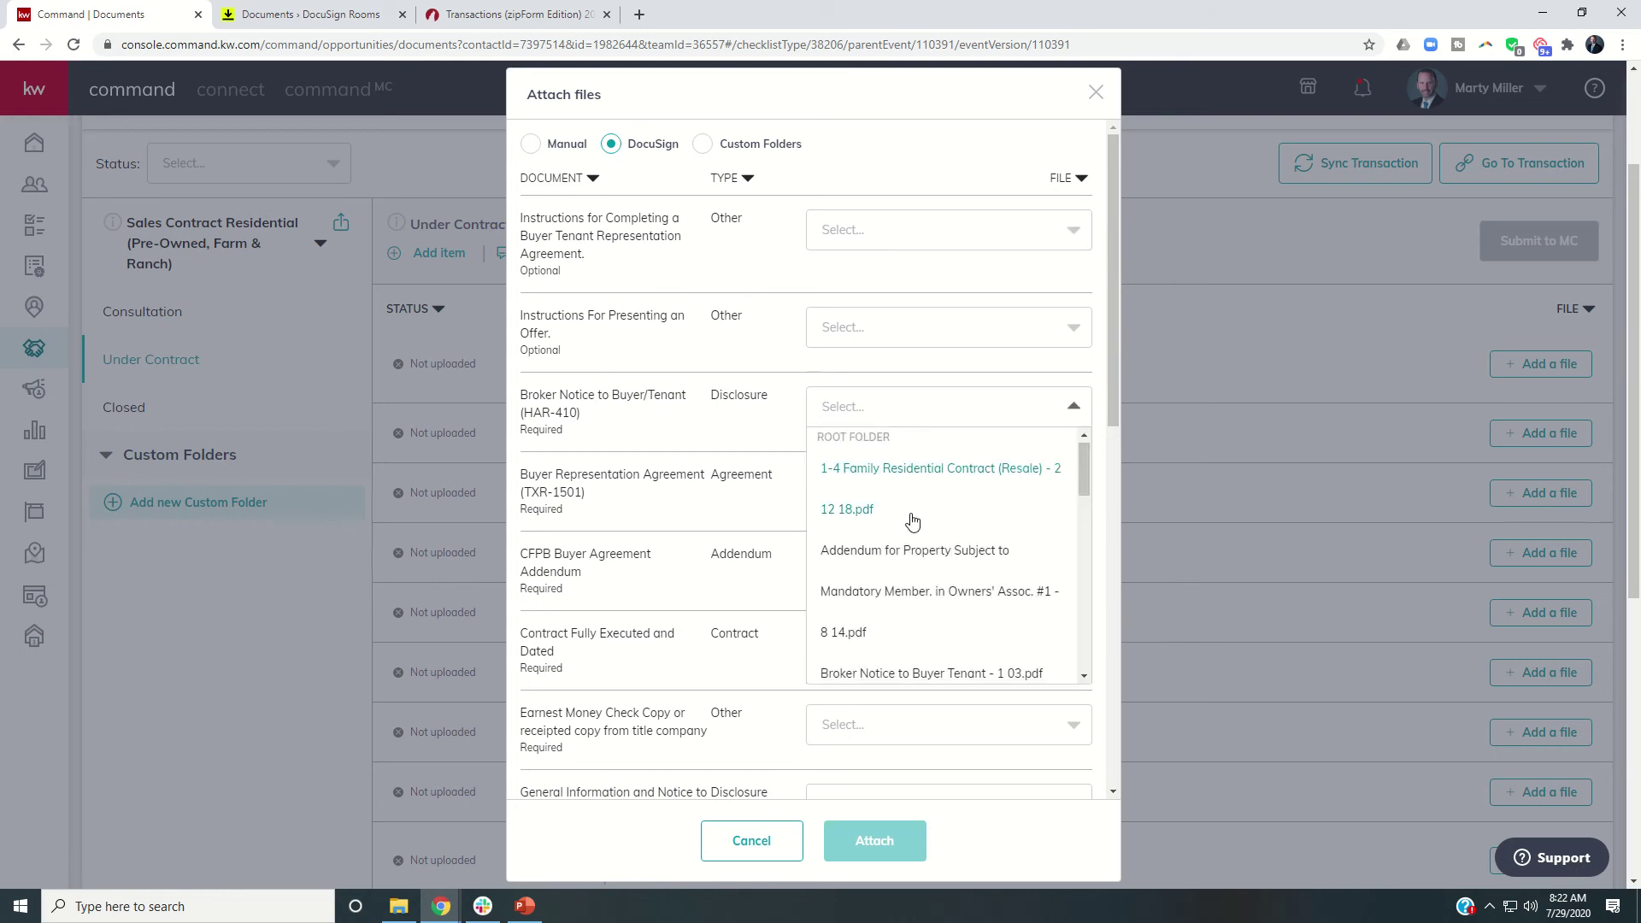
scroll(907, 530, "down", 1)
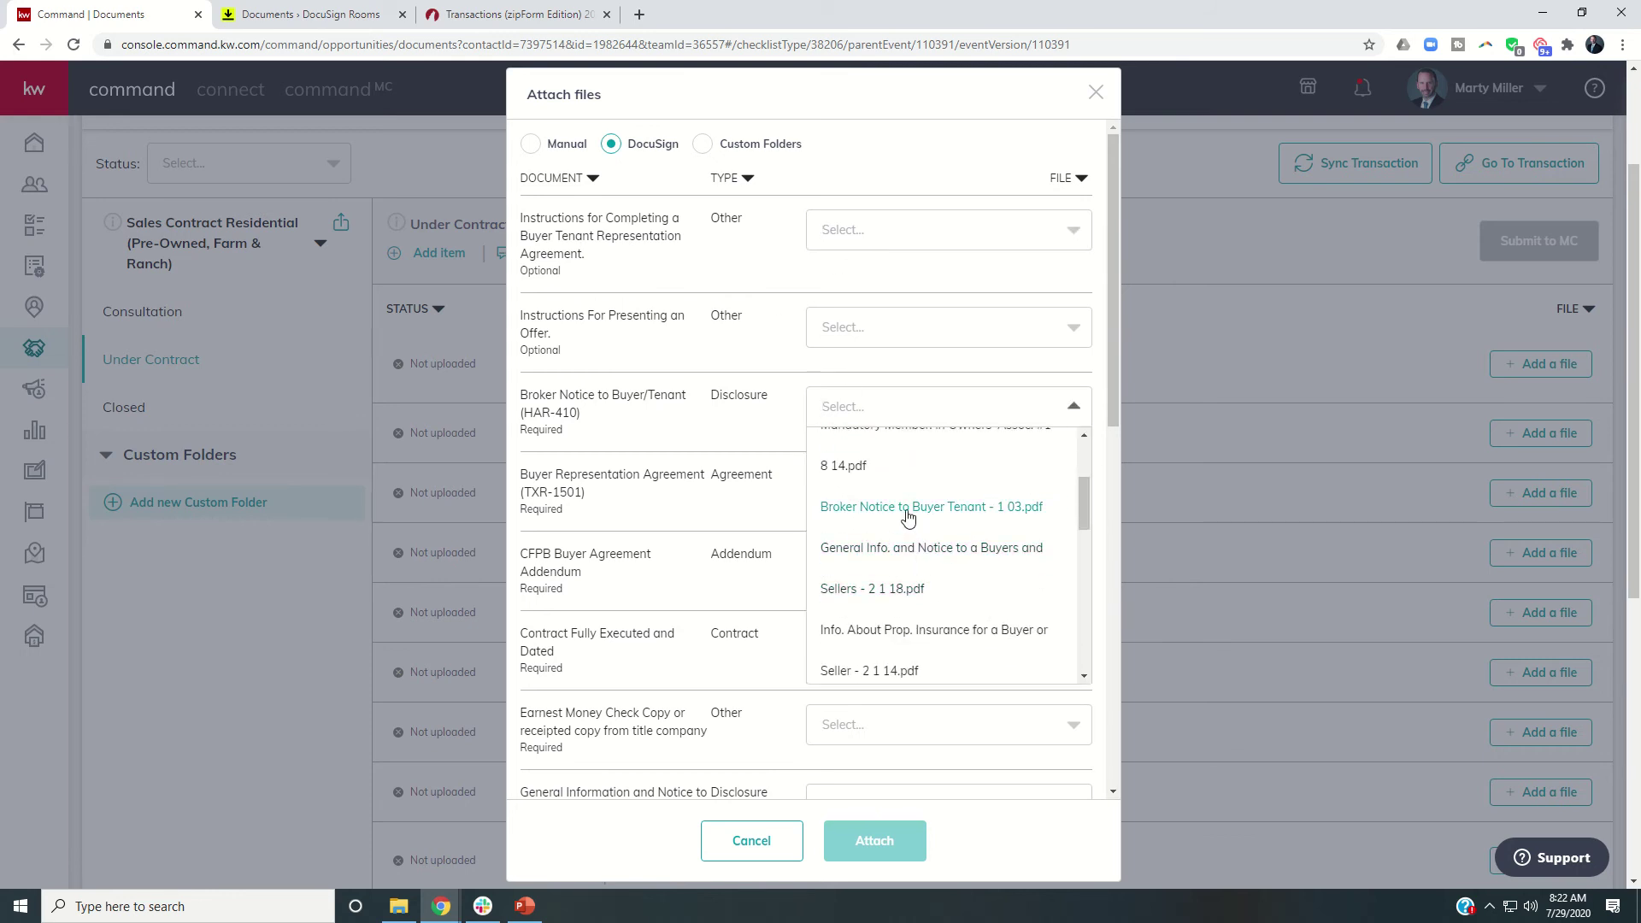
left_click(908, 512)
left_click(907, 503)
scroll(912, 578, "down", 4)
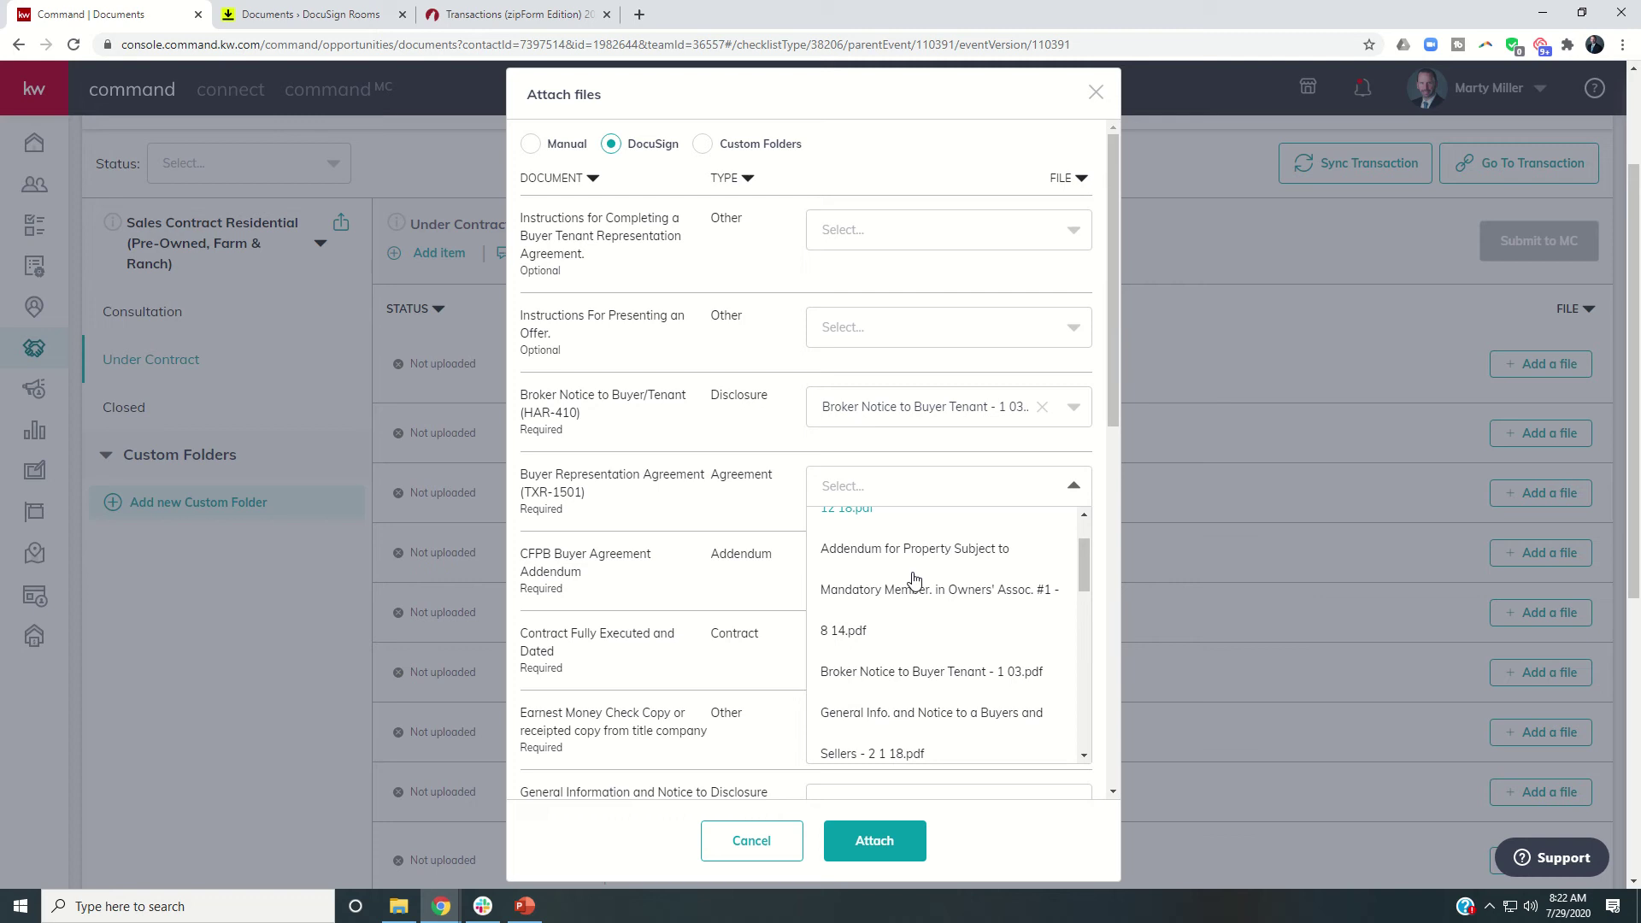
scroll(913, 580, "down", 6)
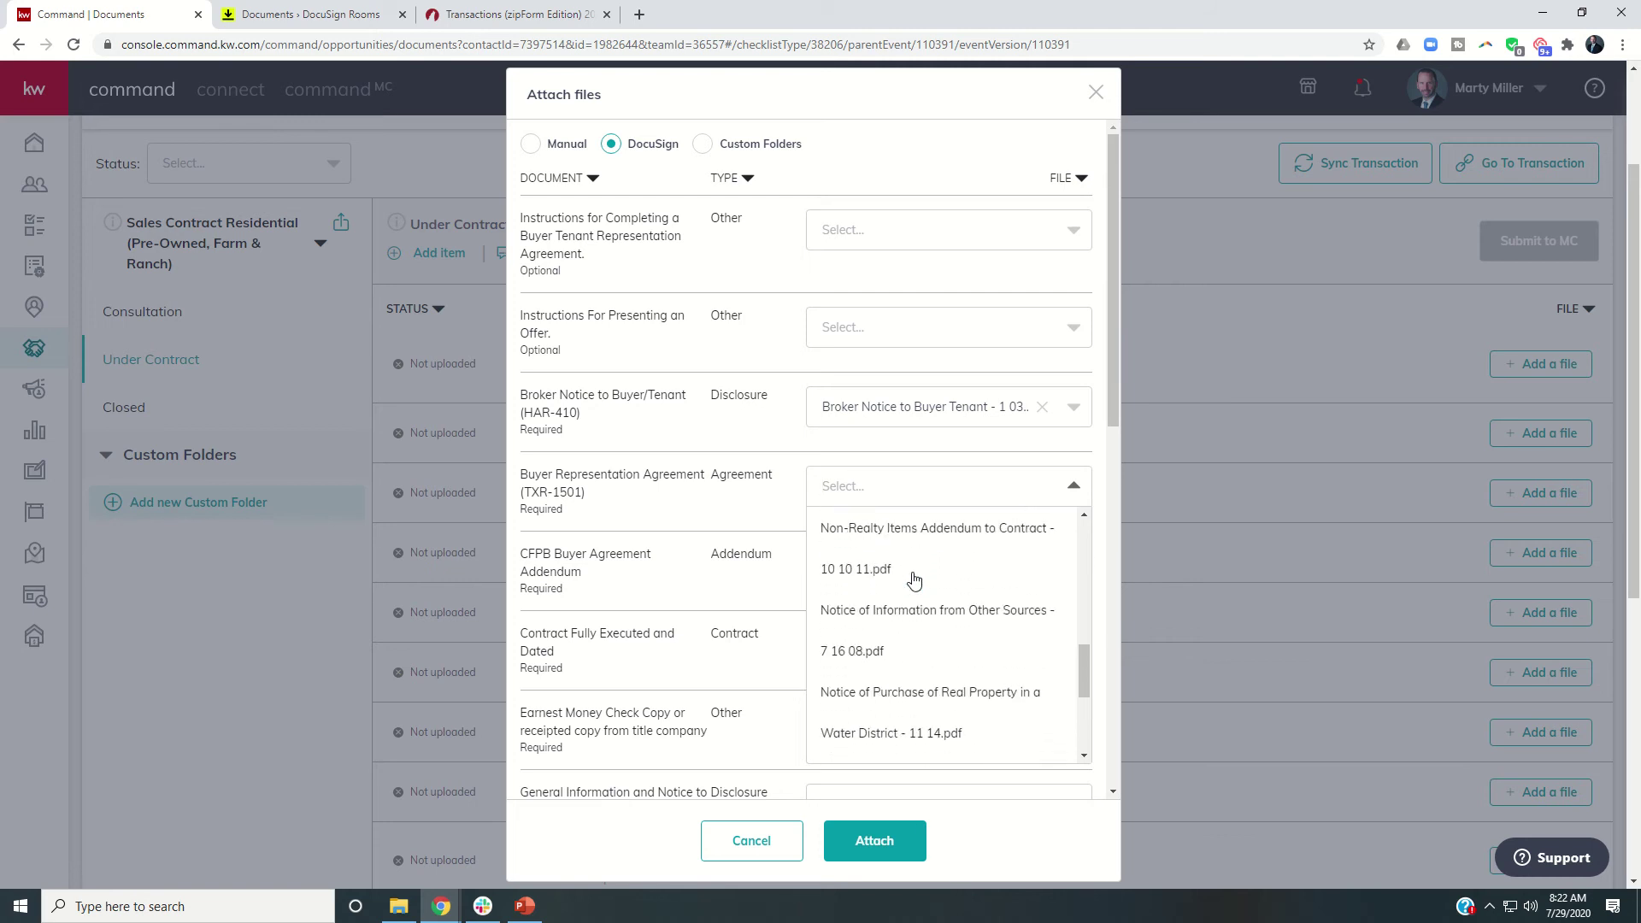
left_click(888, 536)
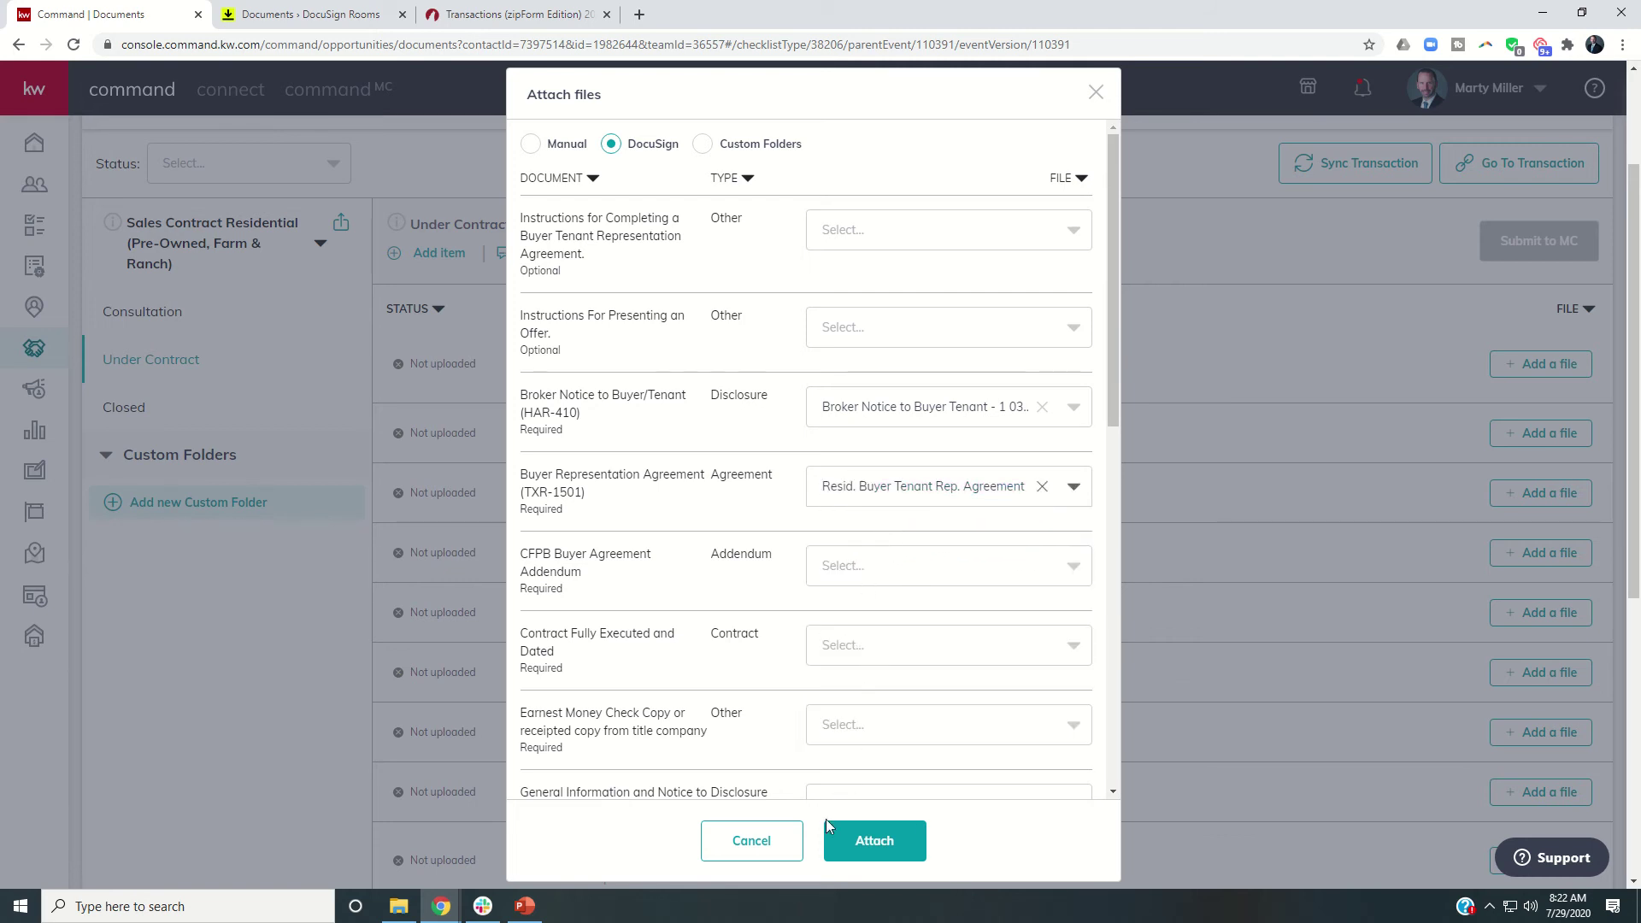
left_click(868, 842)
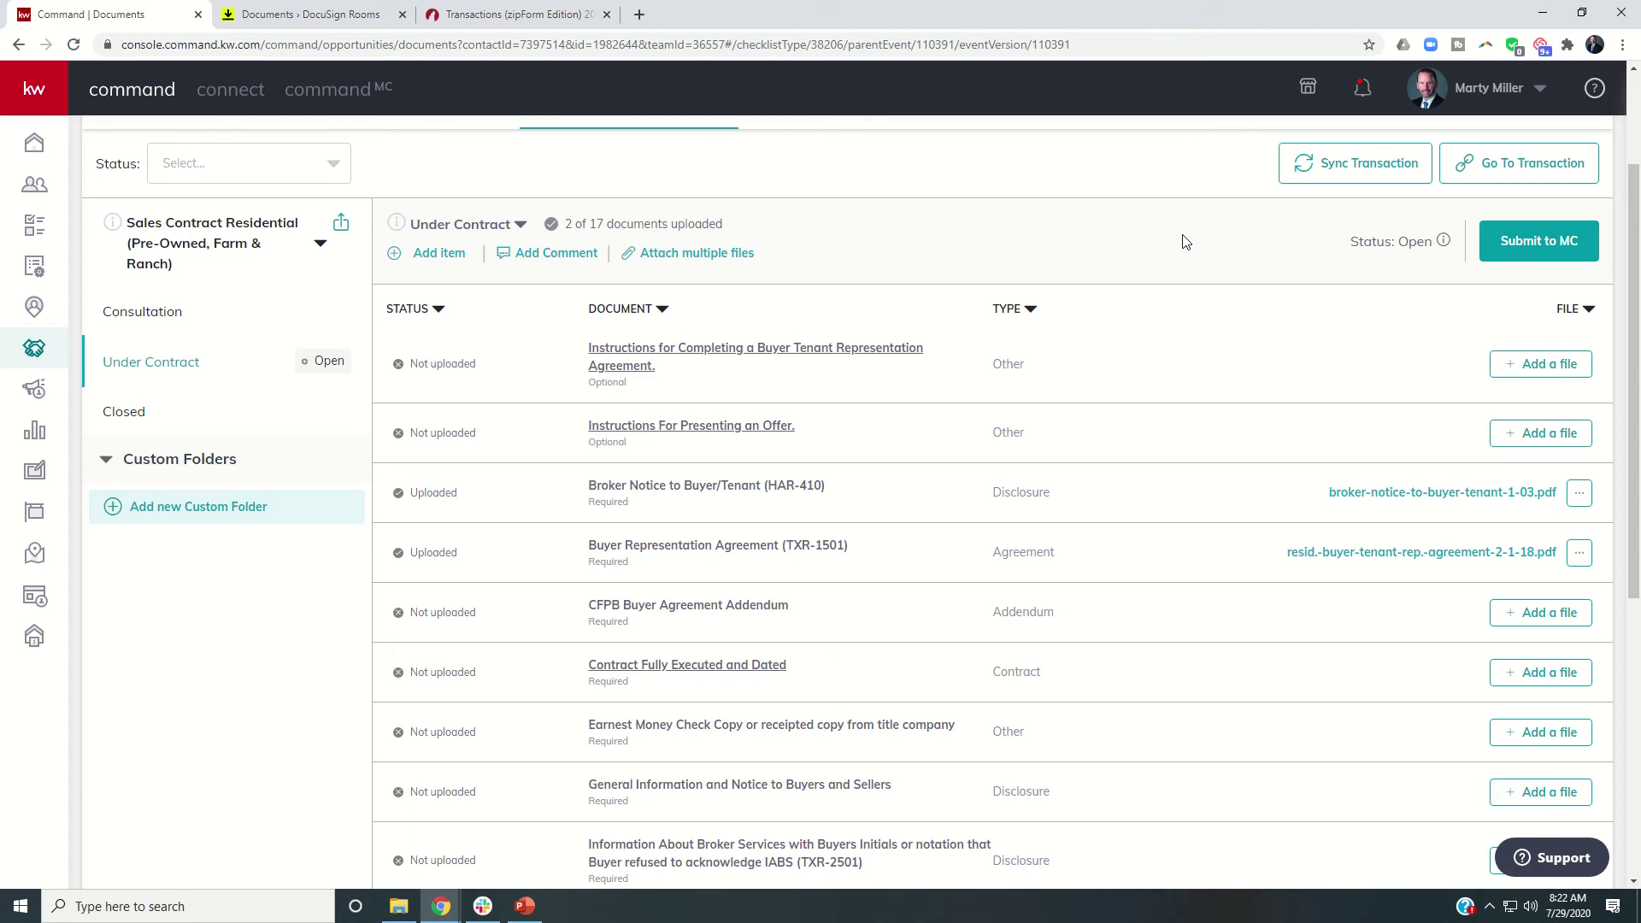
Preview the Resid. Buyer/Tenant Rep. Agreement, then open the 123 Main Street transaction's Summary page.
left_click(499, 16)
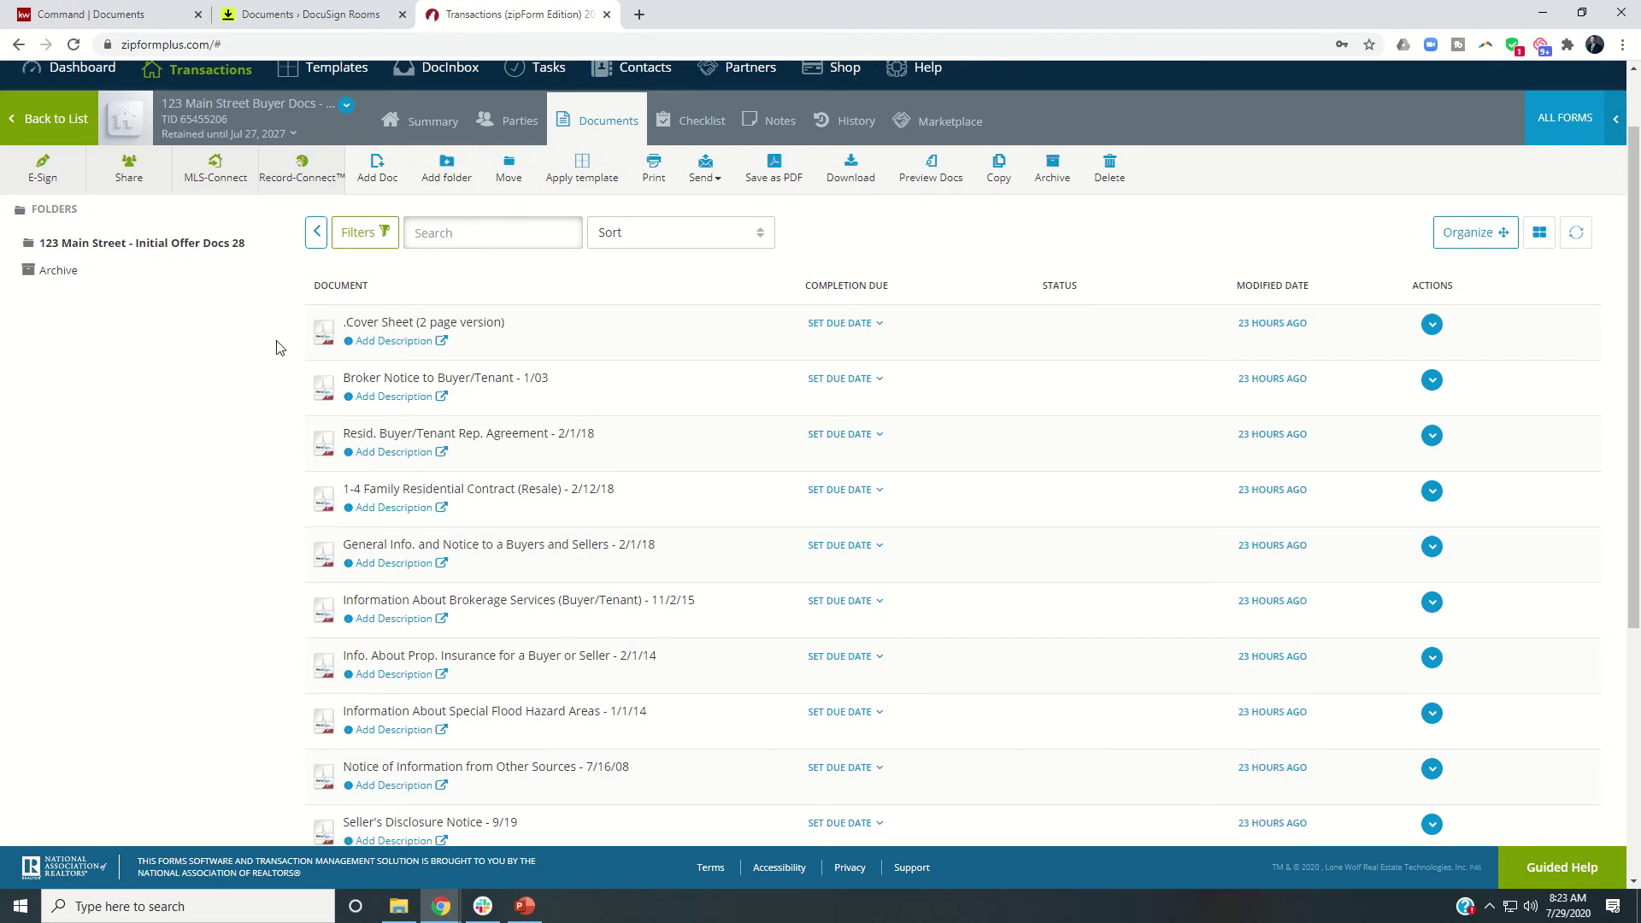
scroll(263, 339, "down", 1)
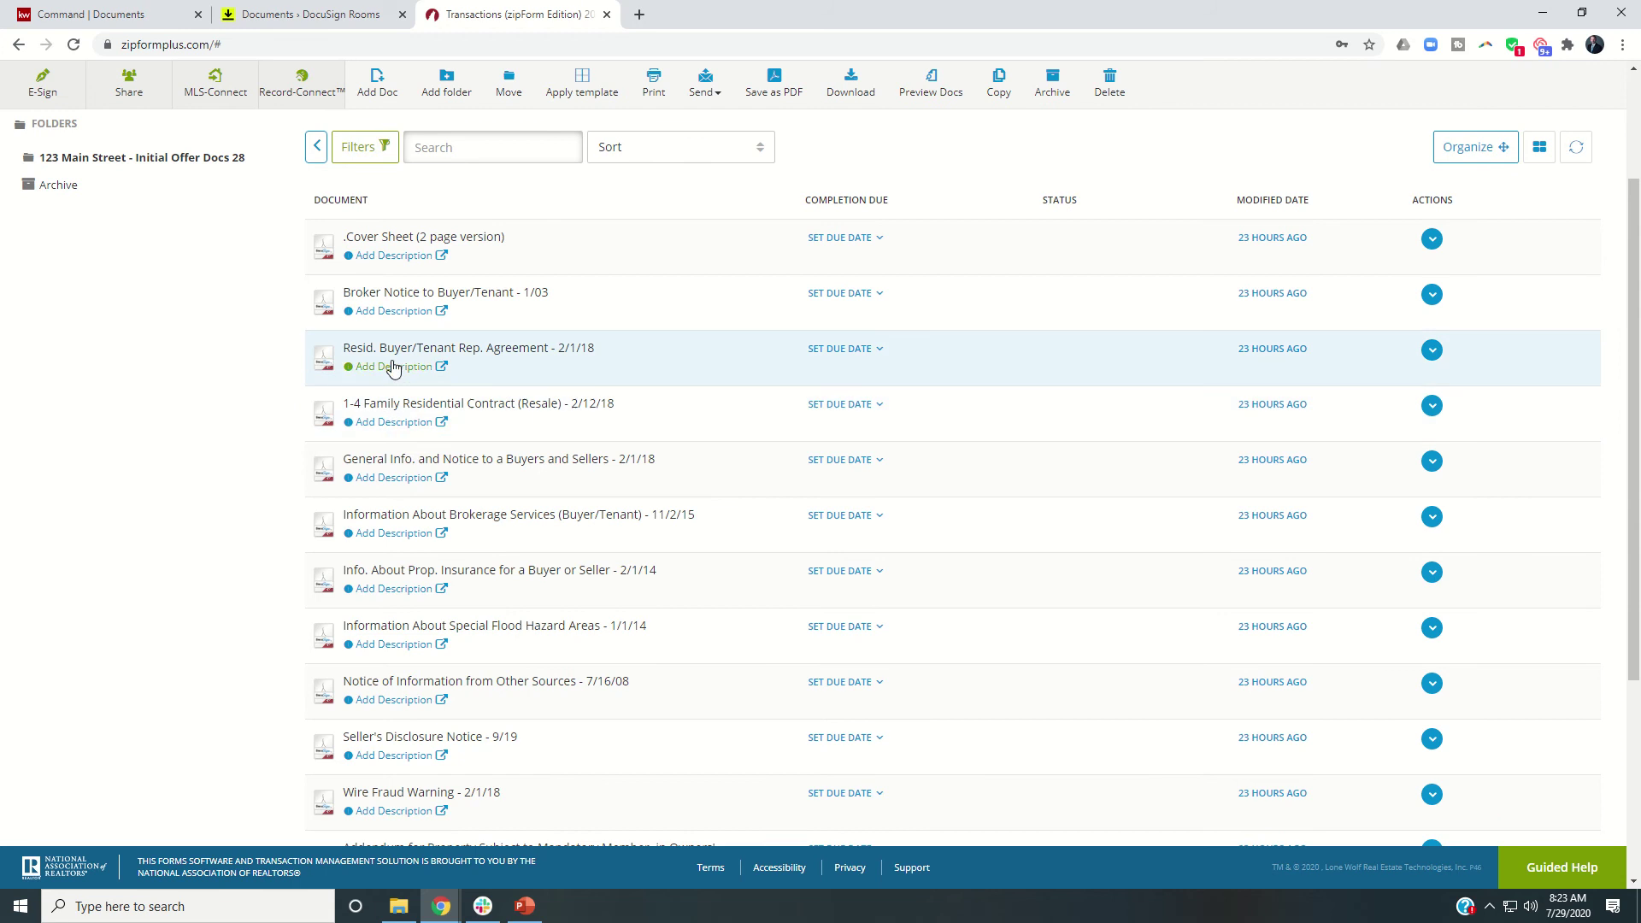
left_click(396, 350)
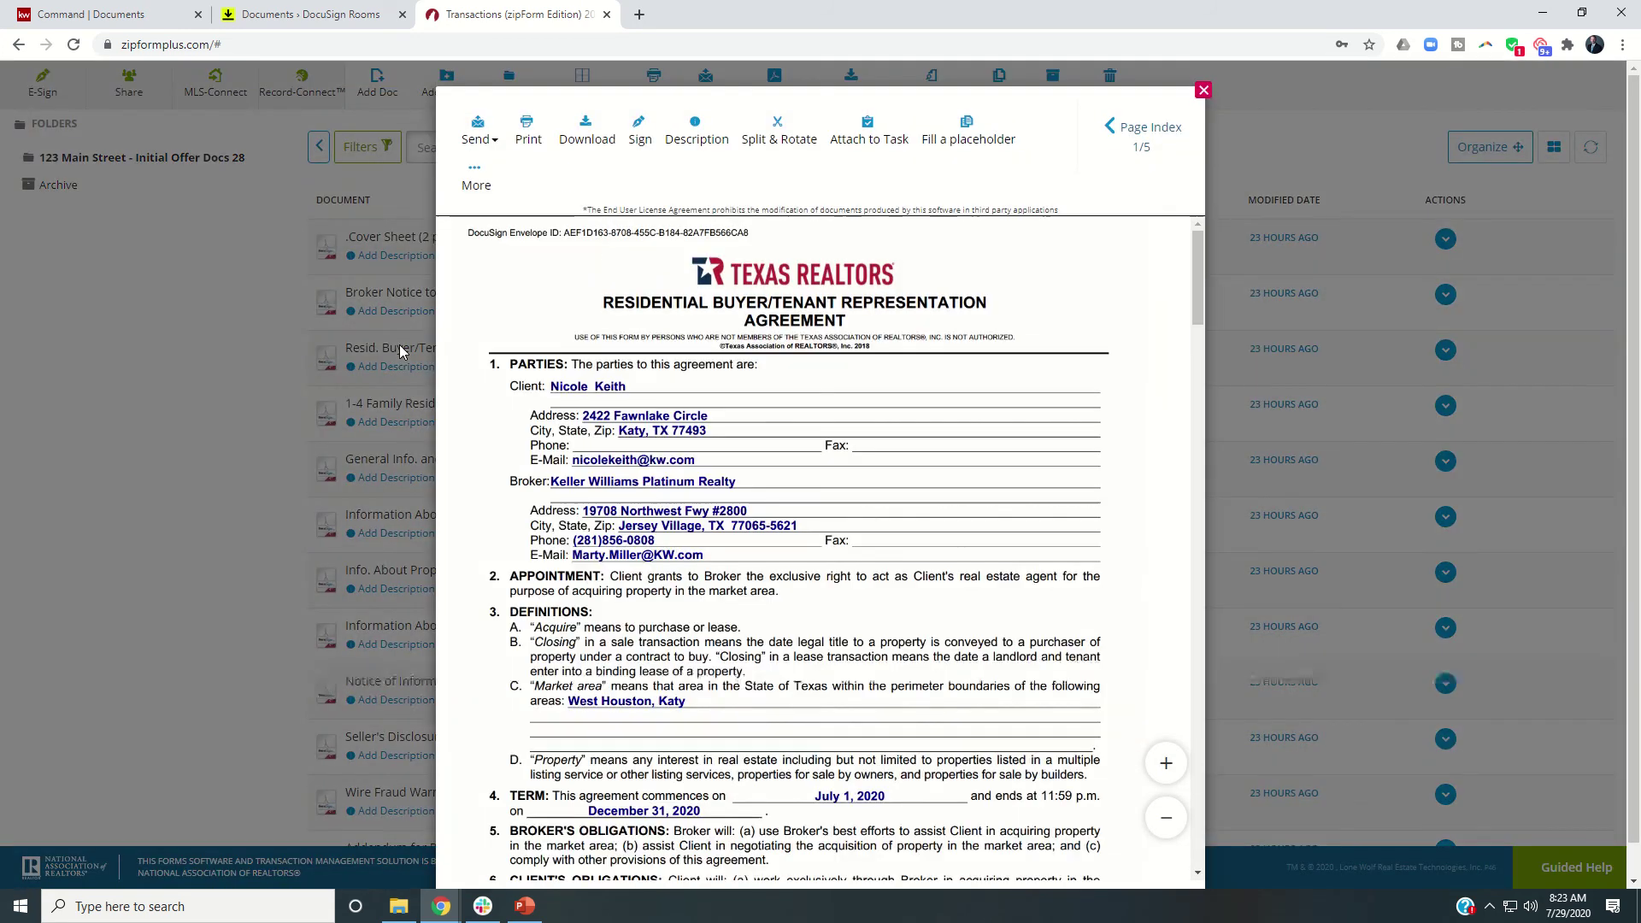
left_click(1202, 90)
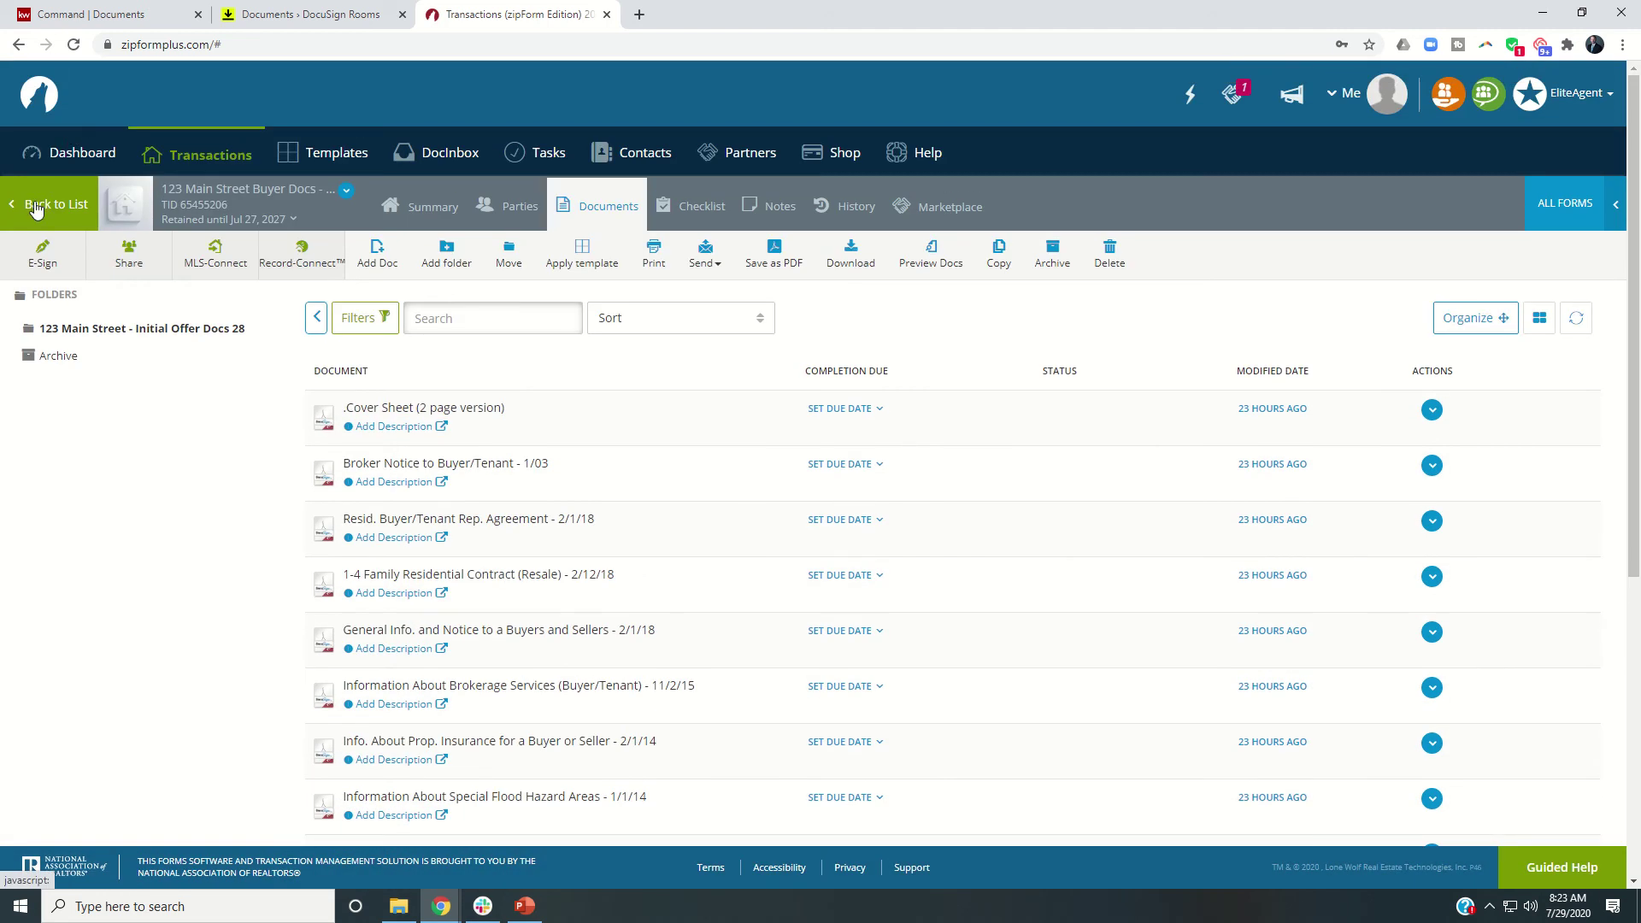
left_click(51, 203)
left_click(168, 383)
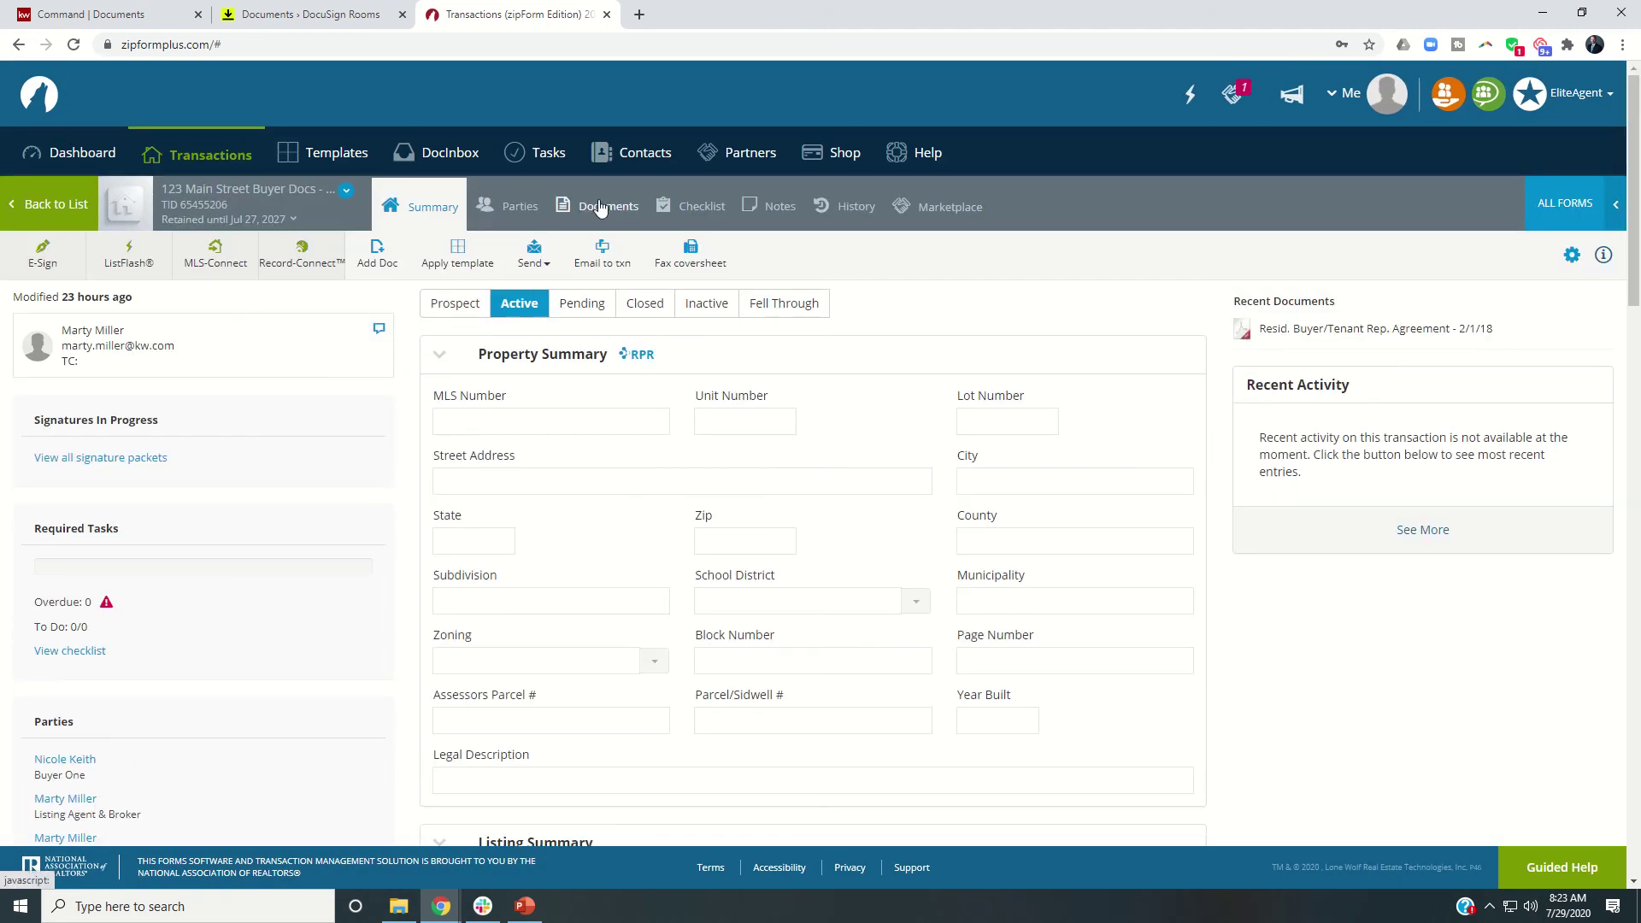
Open the Resid. Buyer/Tenant Rep. Agreement and scroll through its Fastfill field summary.
left_click(598, 208)
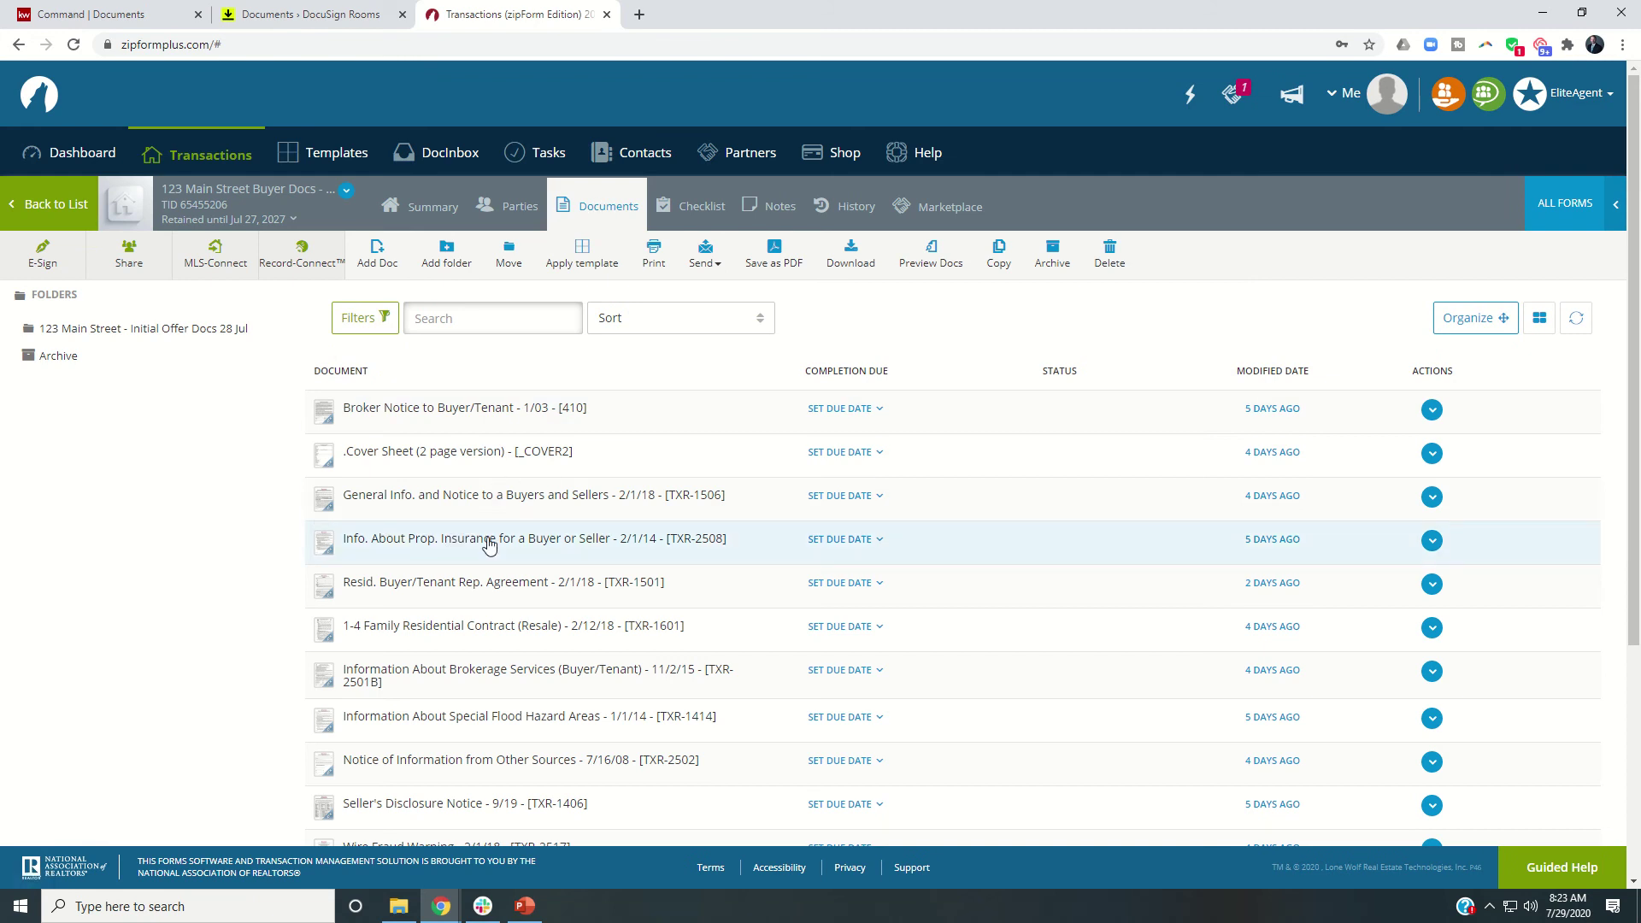
left_click(468, 582)
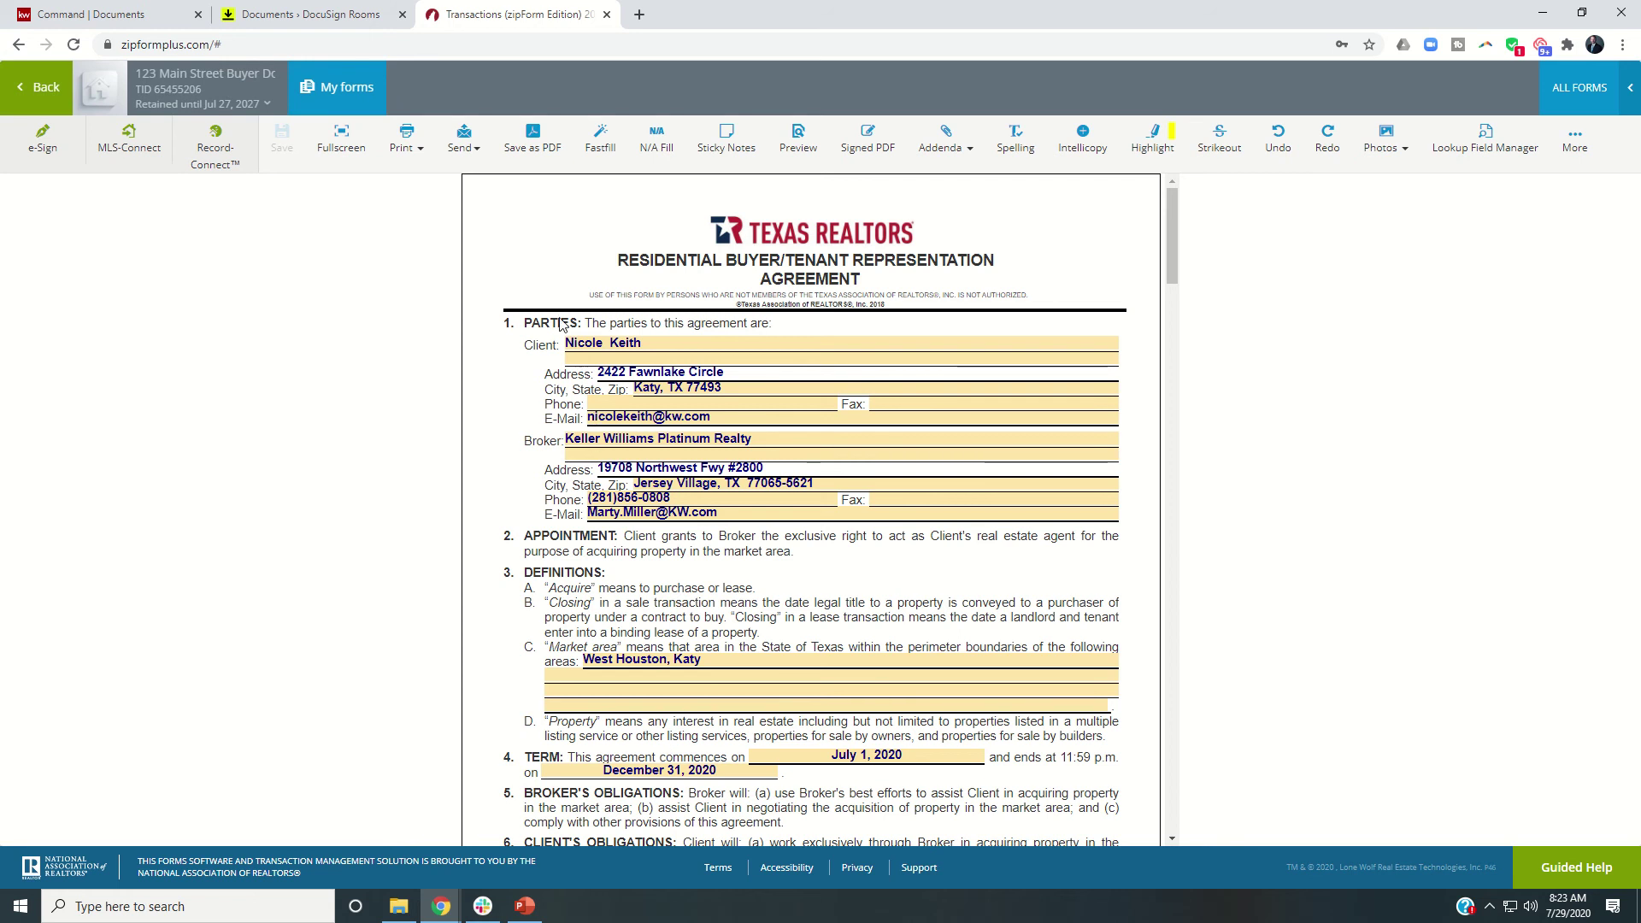
left_click(602, 140)
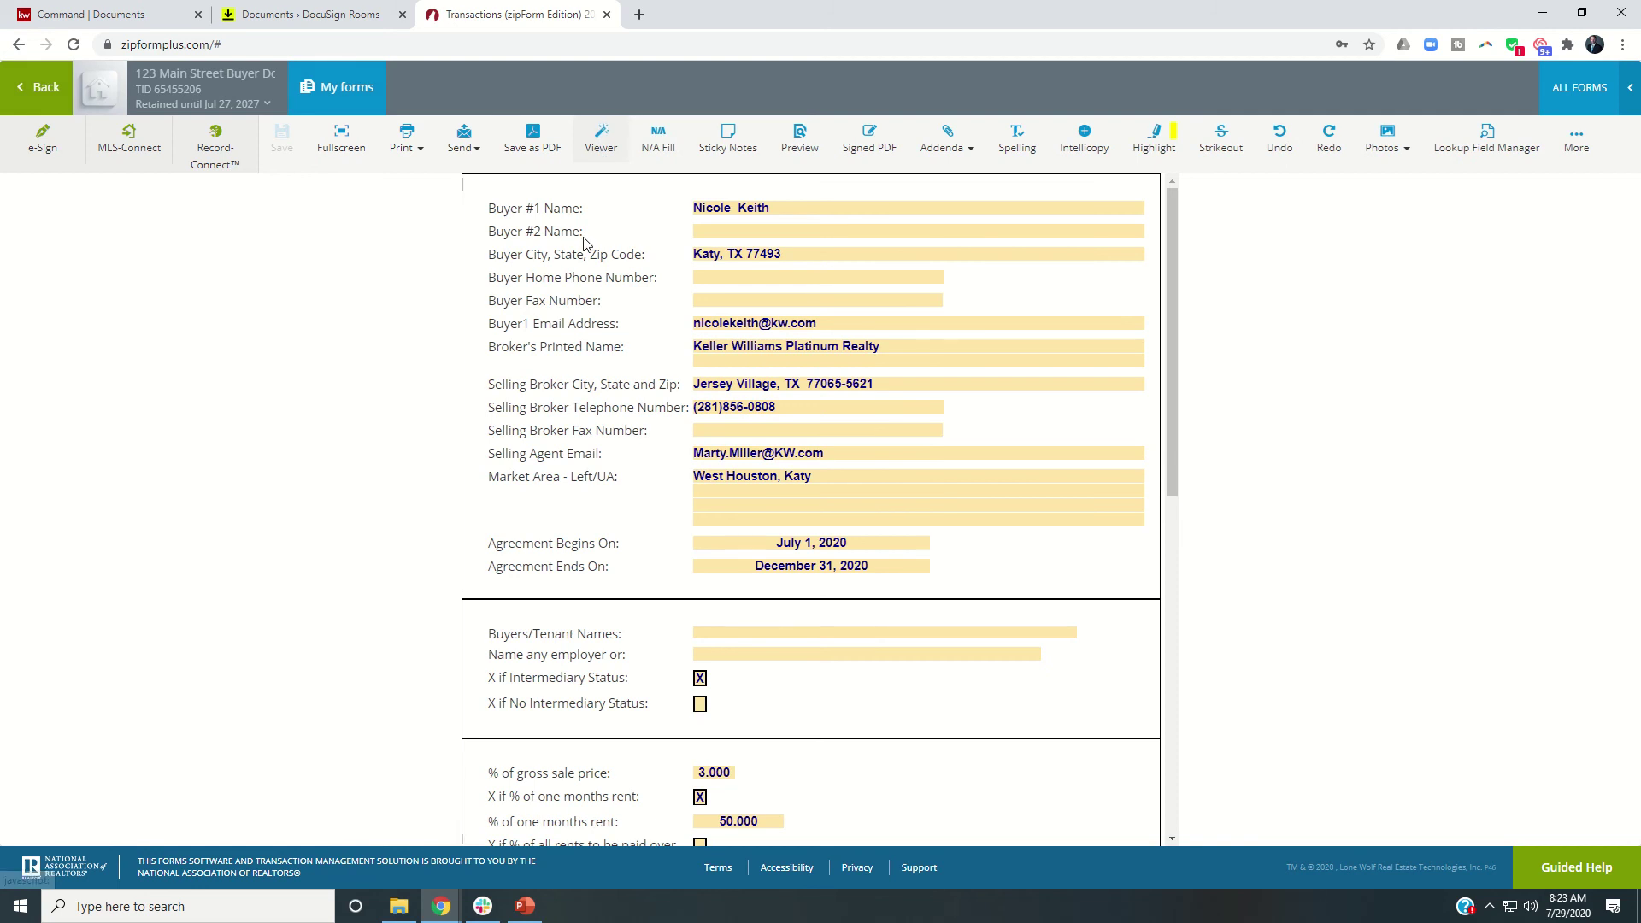
scroll(716, 388, "down", 4)
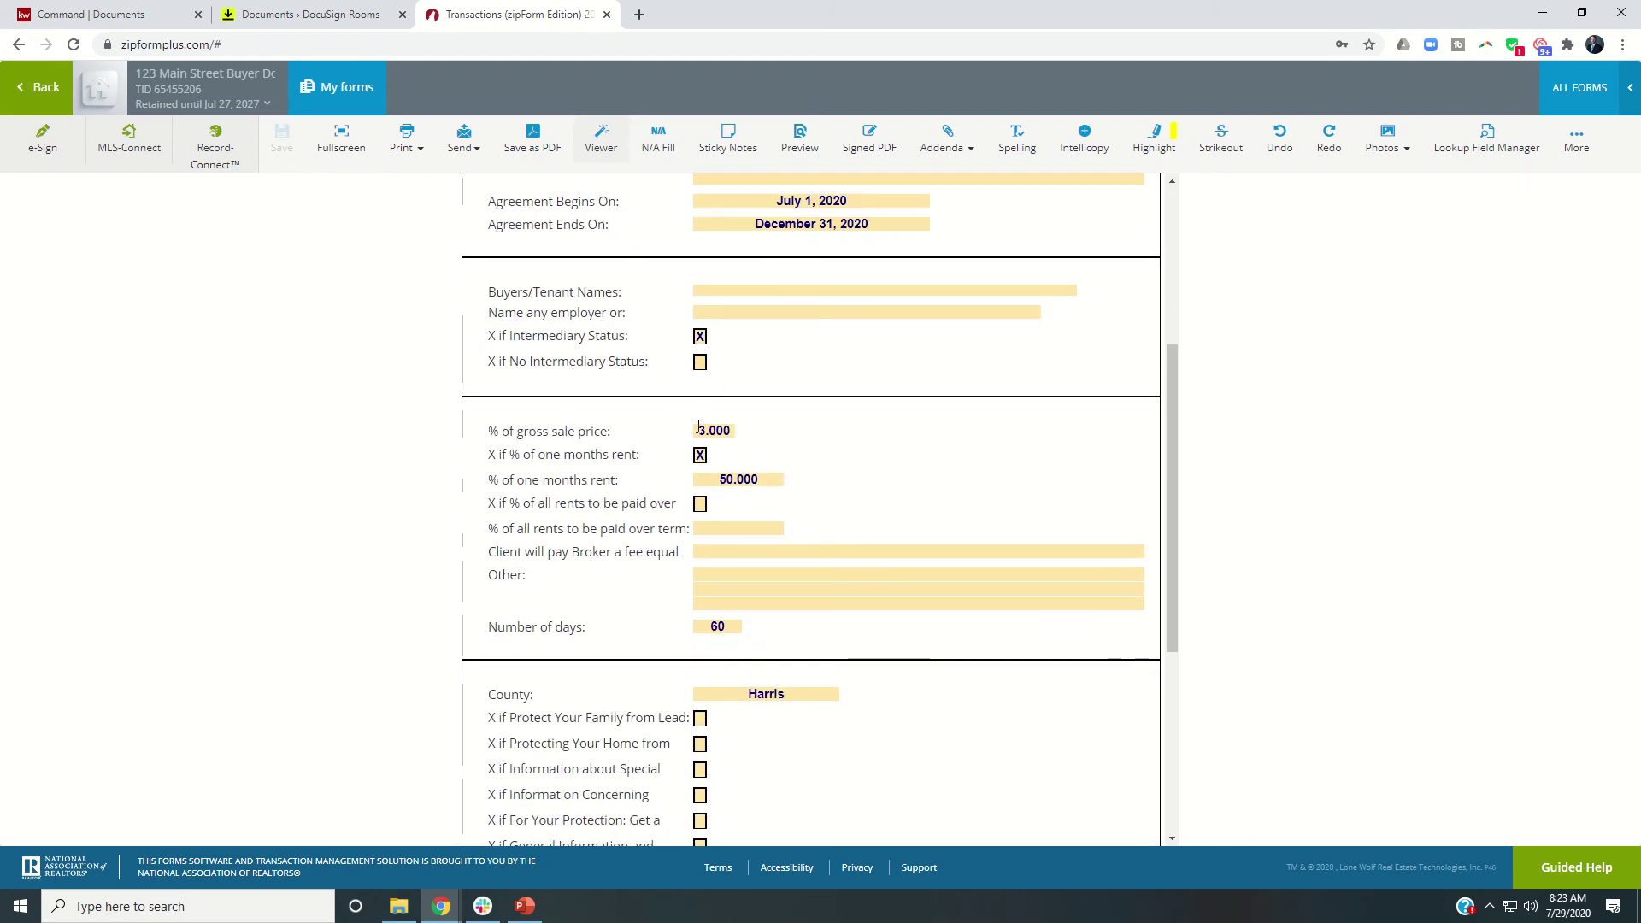
scroll(699, 427, "down", 2)
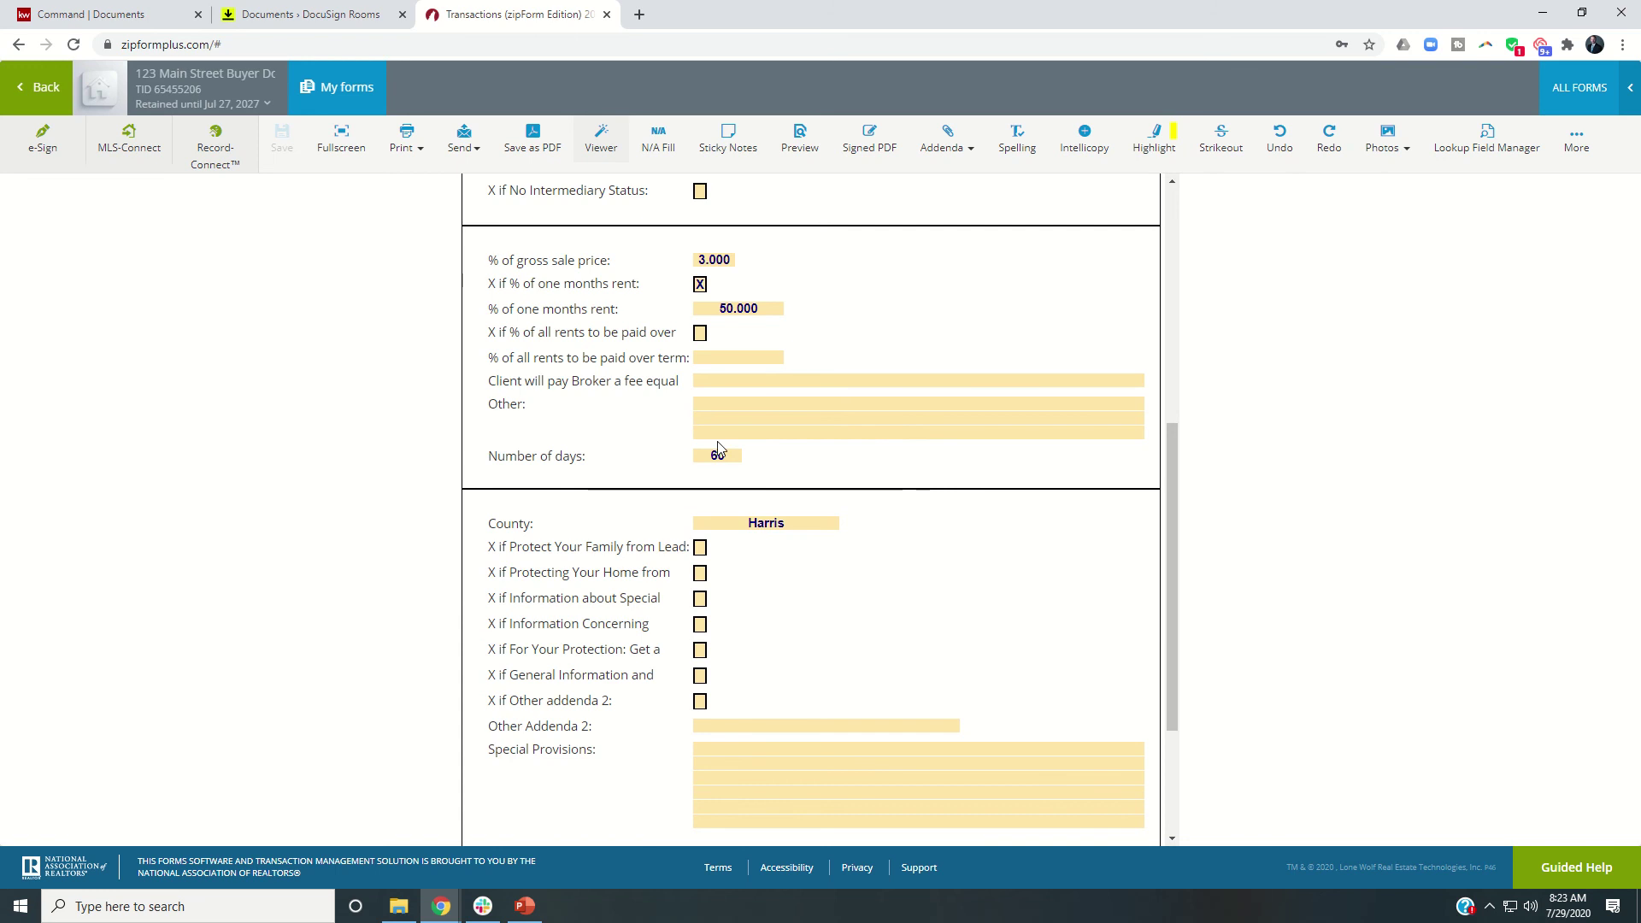
scroll(718, 448, "down", 1)
scroll(751, 539, "down", 2)
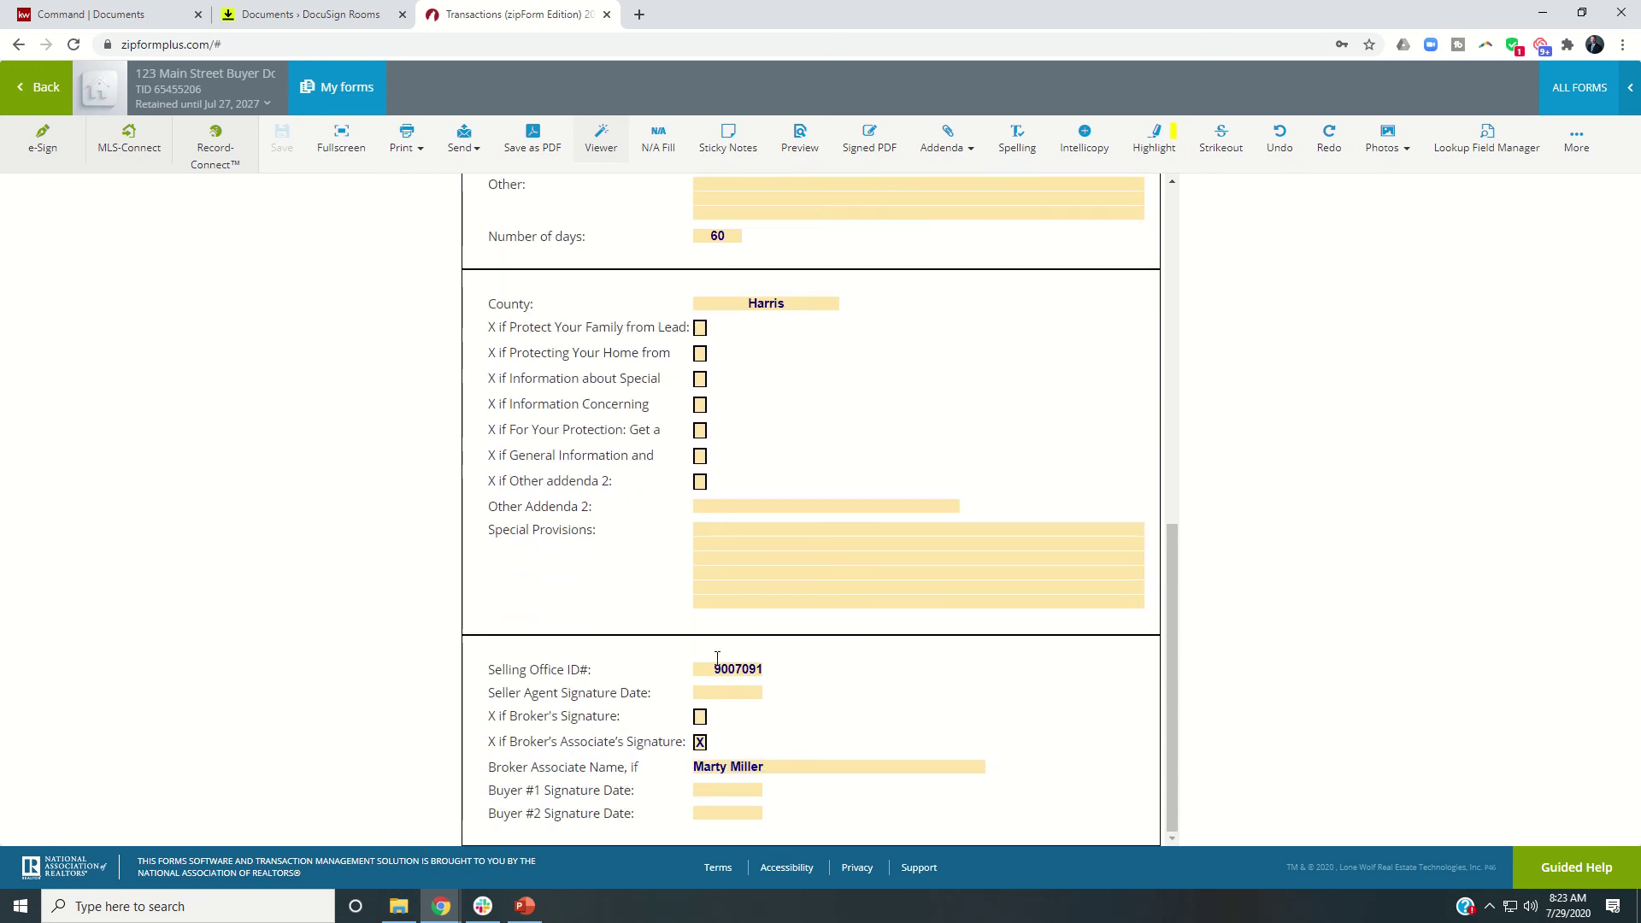
scroll(717, 658, "up", 8)
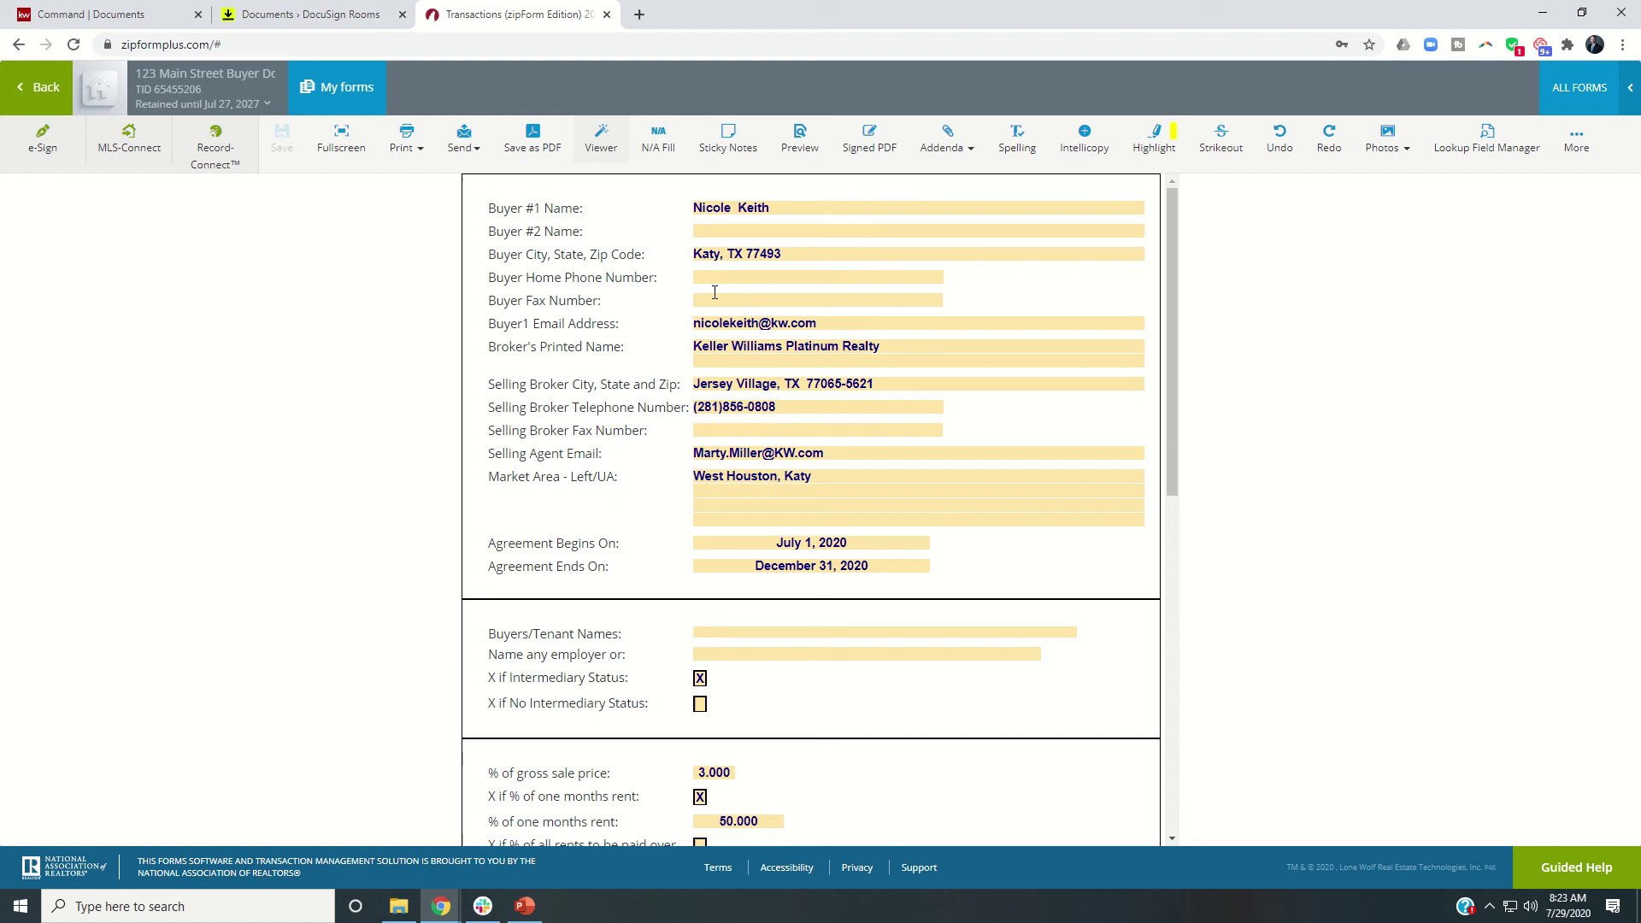
Scroll through the full five-page filled agreement, then return to the Documents list.
left_click(602, 139)
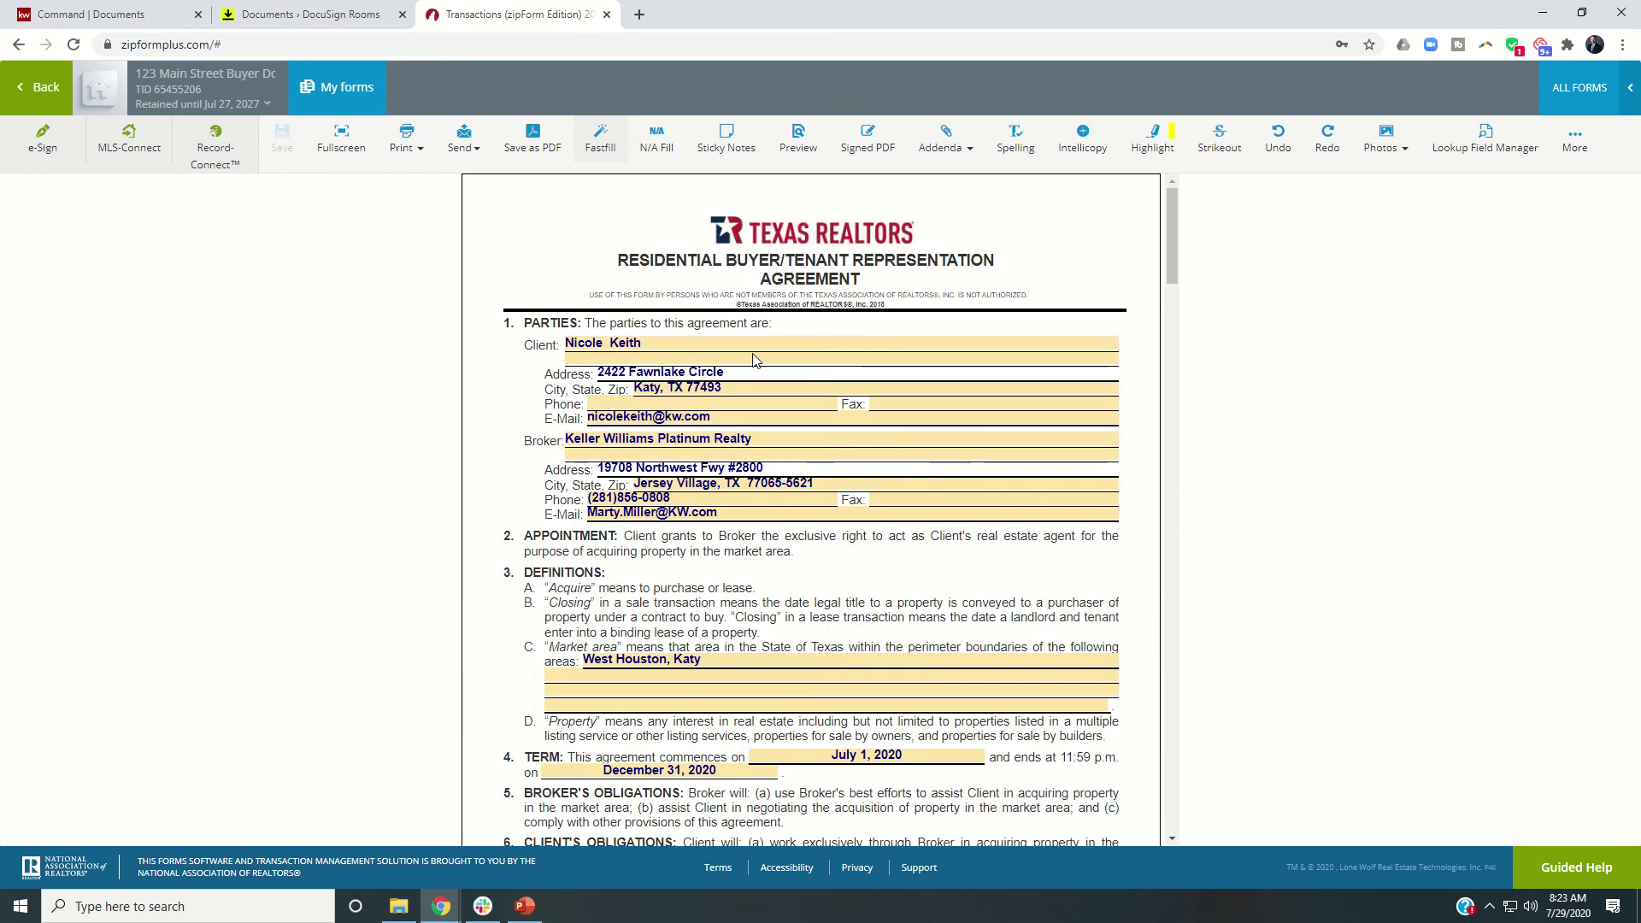
scroll(753, 360, "down", 14)
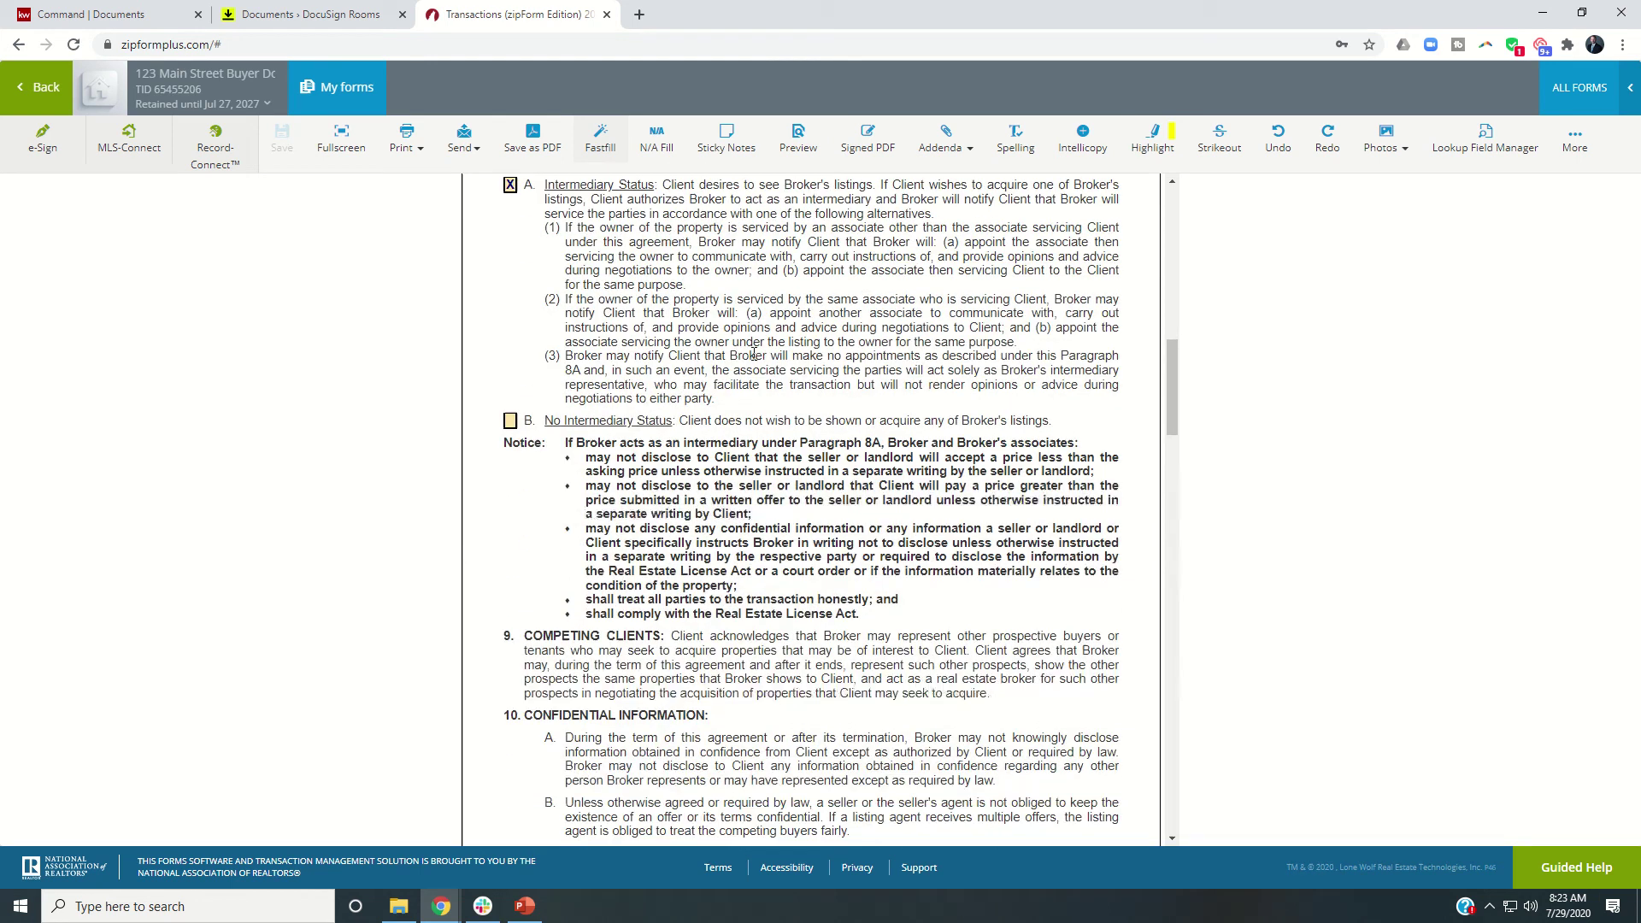
scroll(753, 354, "down", 15)
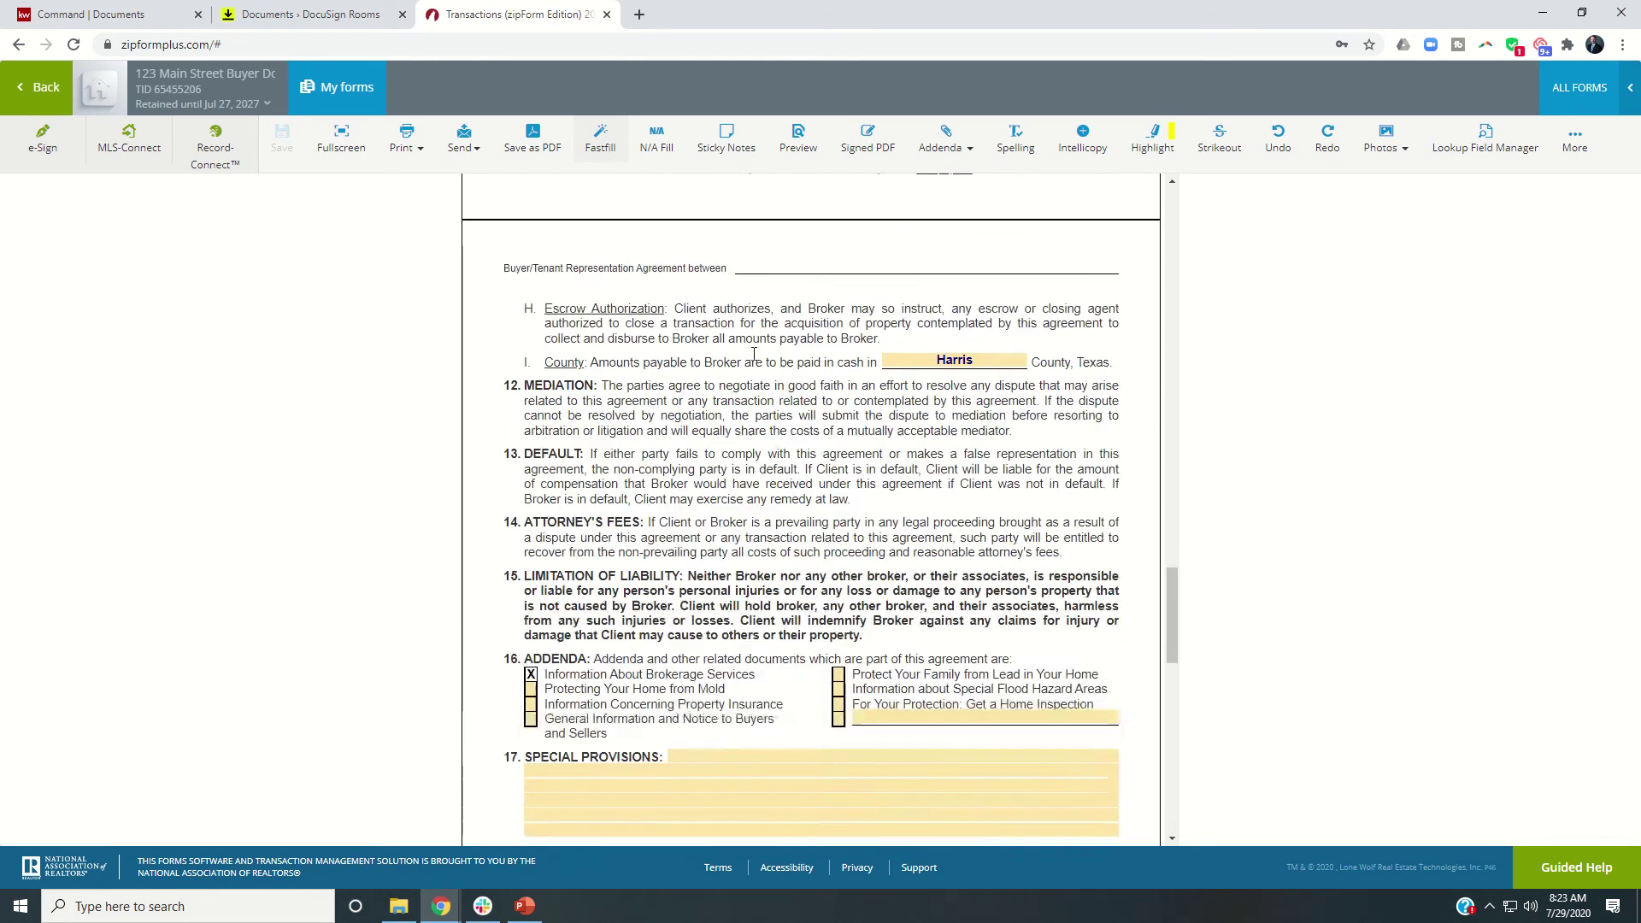
scroll(753, 355, "down", 10)
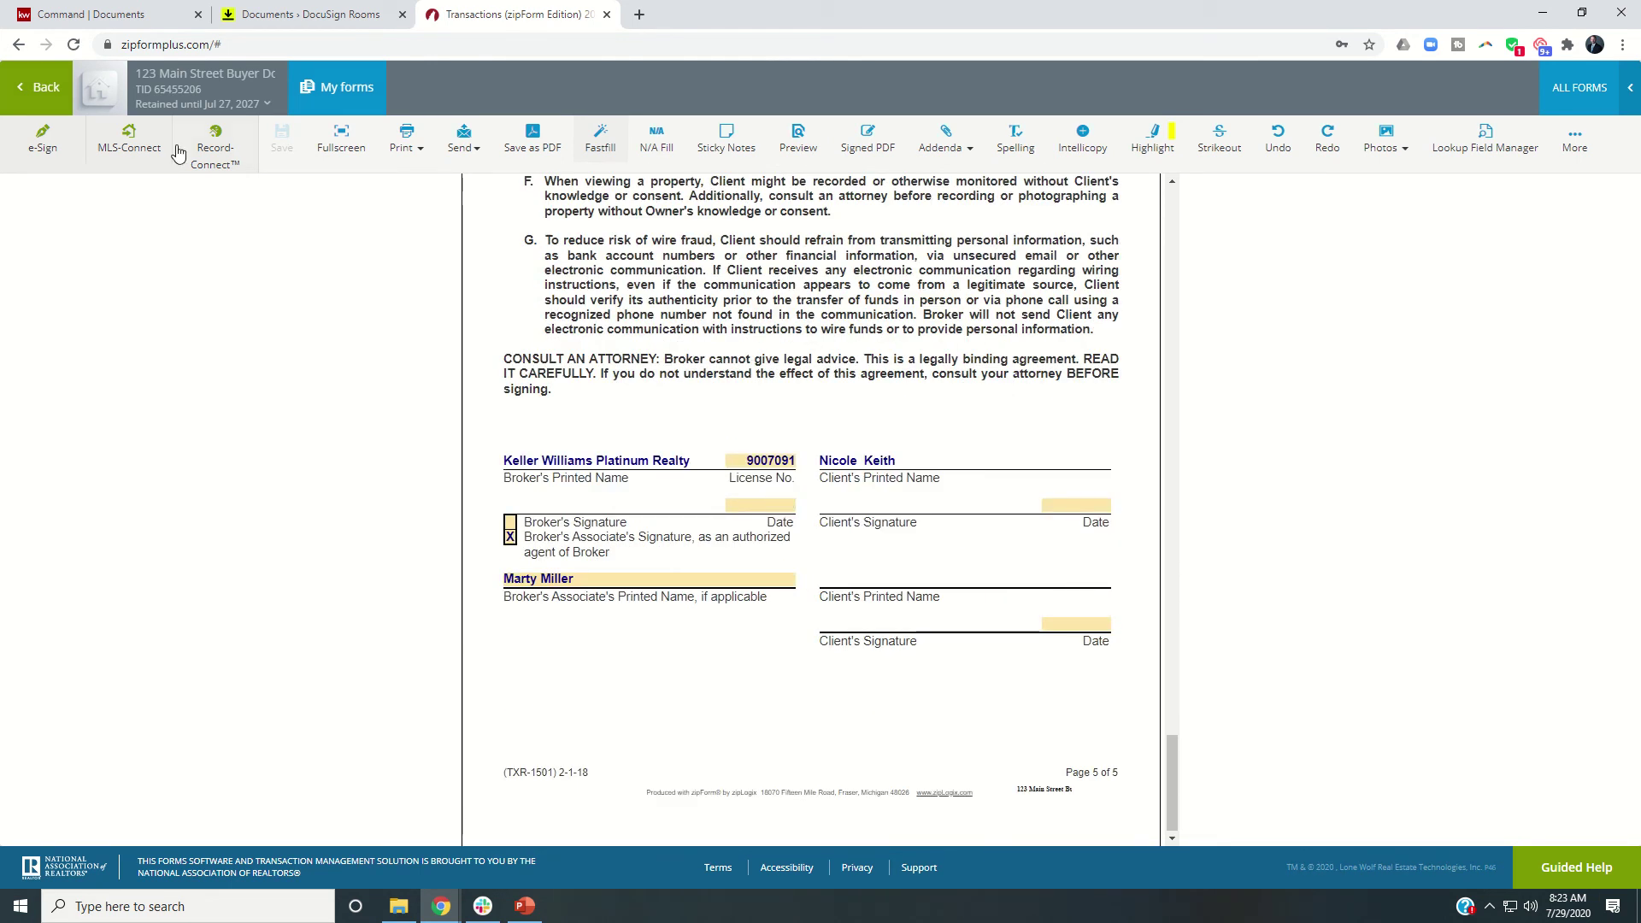
left_click(46, 89)
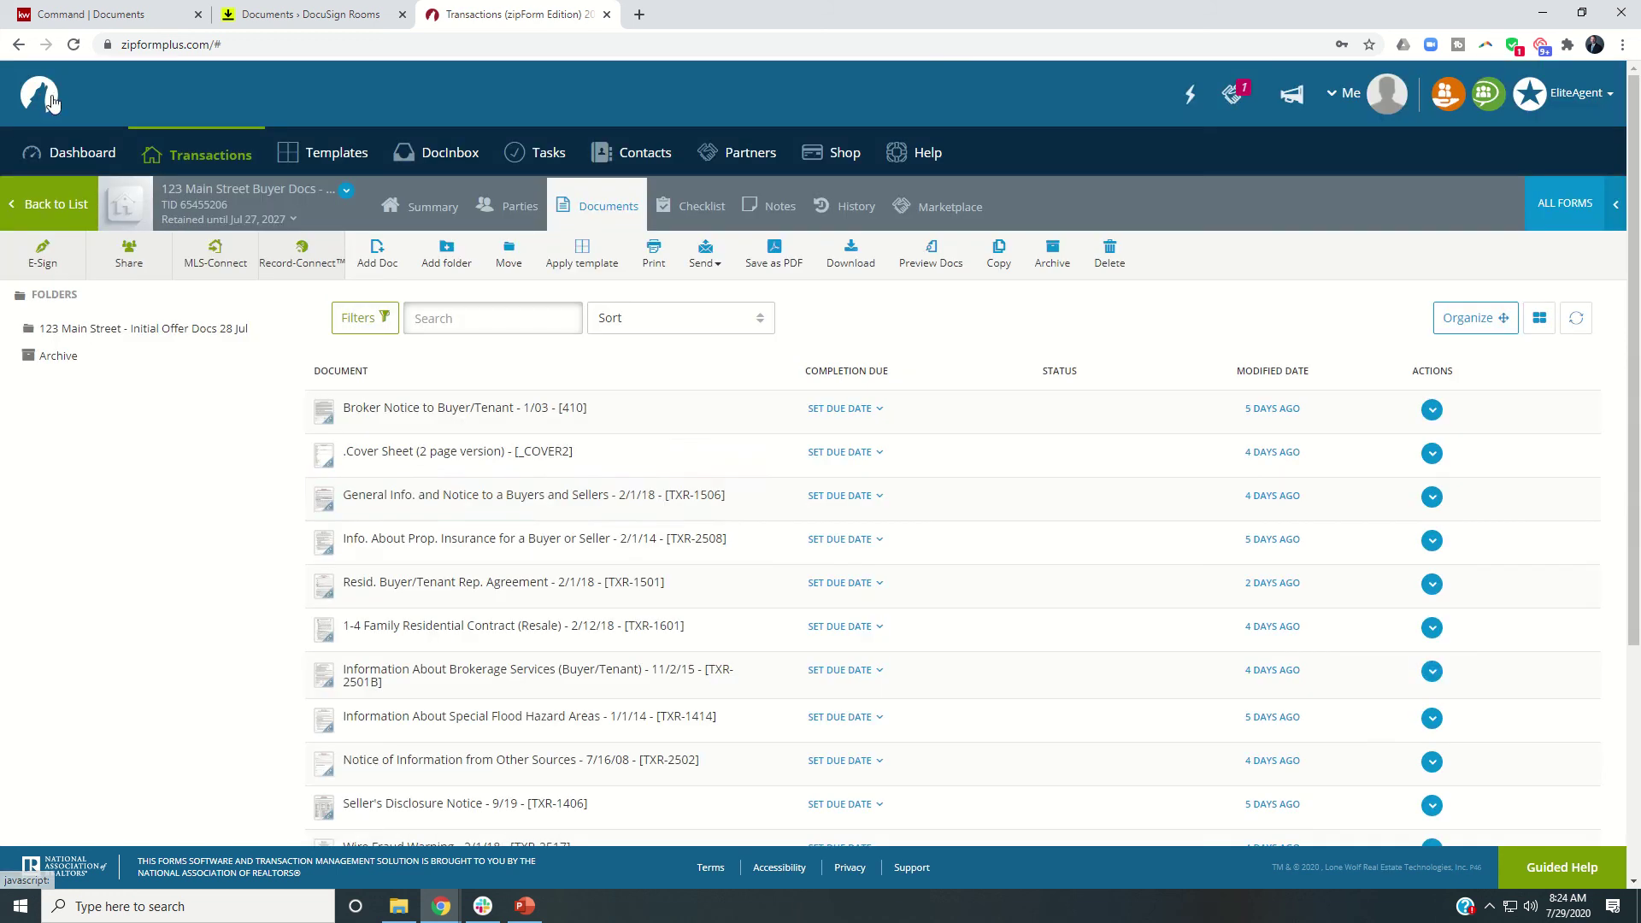
Review the 1-4 Family Residential Contract's Fastfill fields: Other Broker filled, Listing Broker blank.
left_click(435, 636)
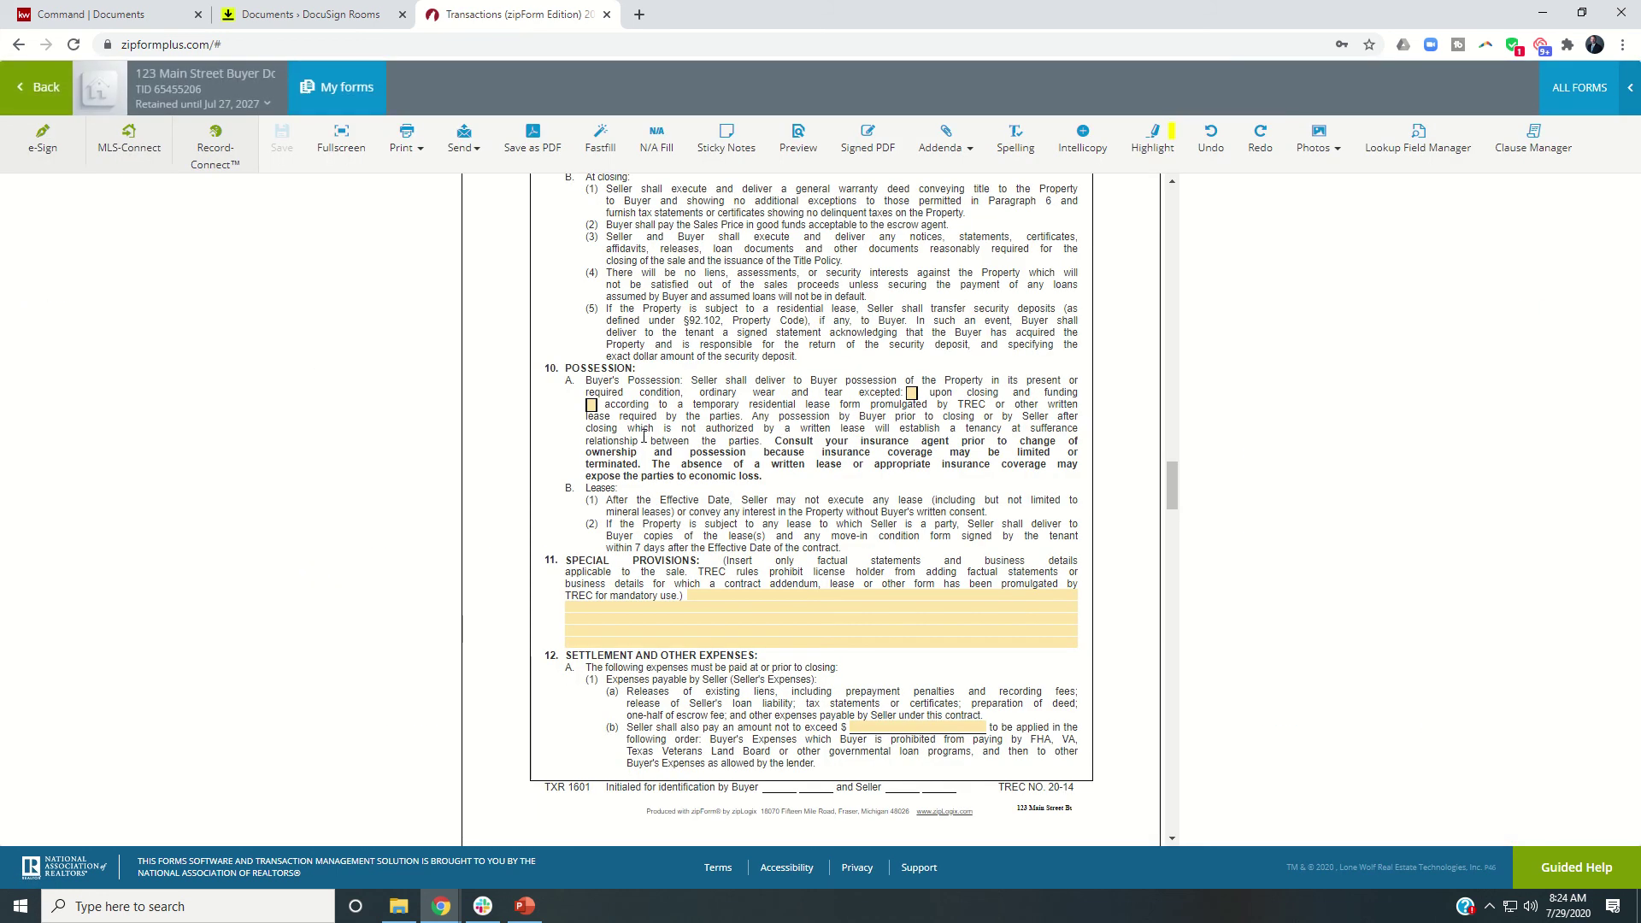
scroll(644, 436, "up", 20)
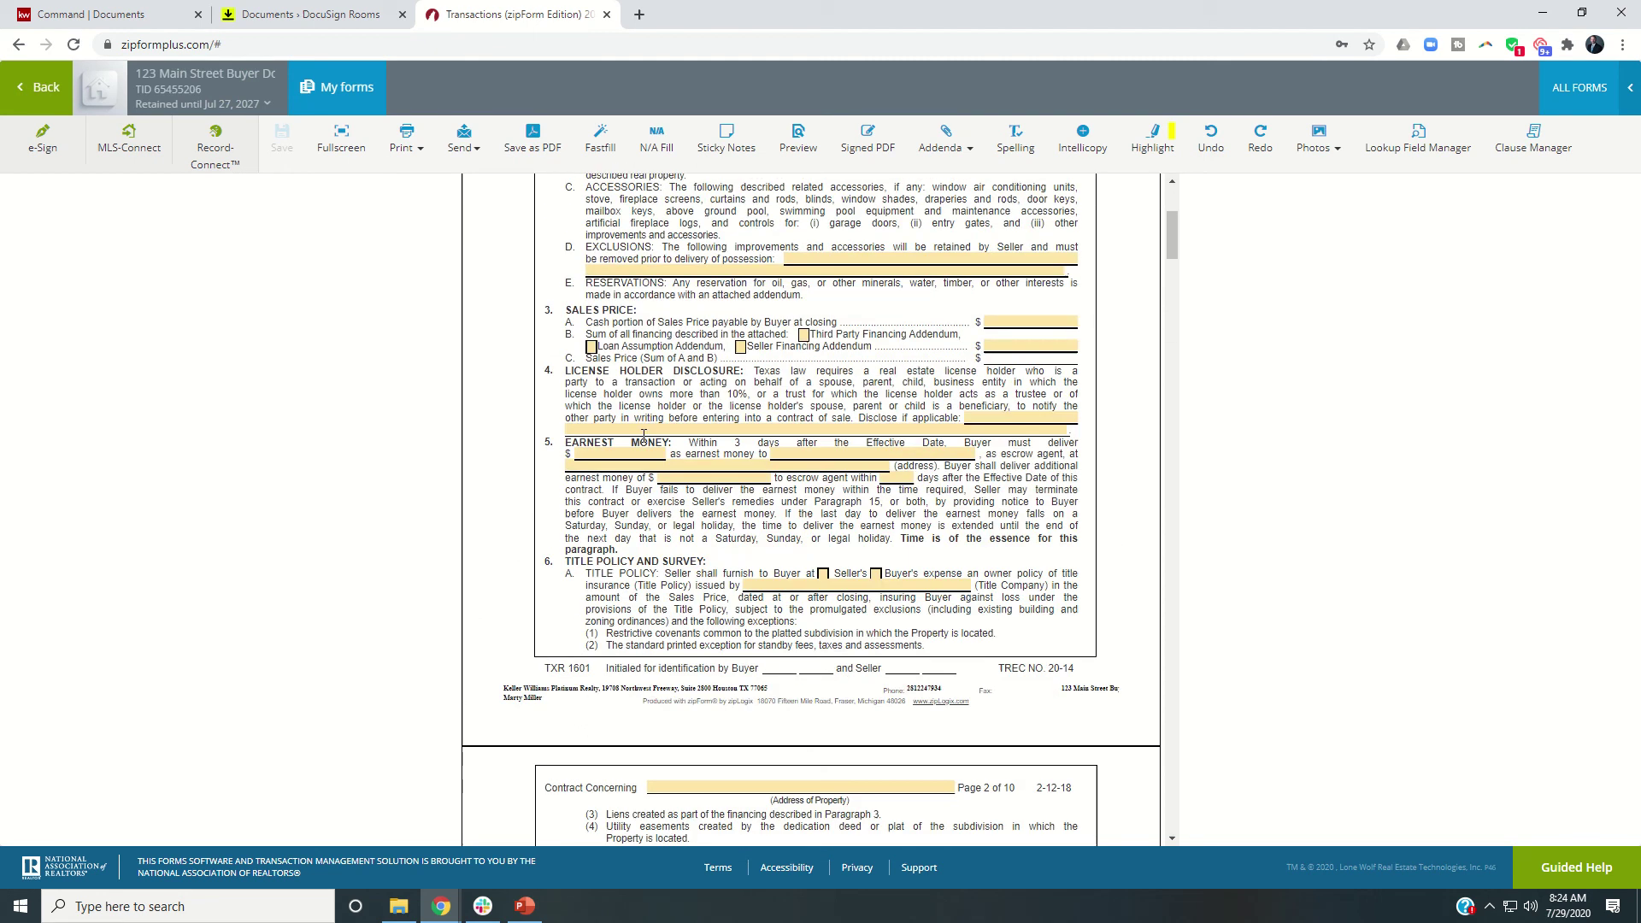
scroll(643, 436, "up", 5)
left_click(601, 154)
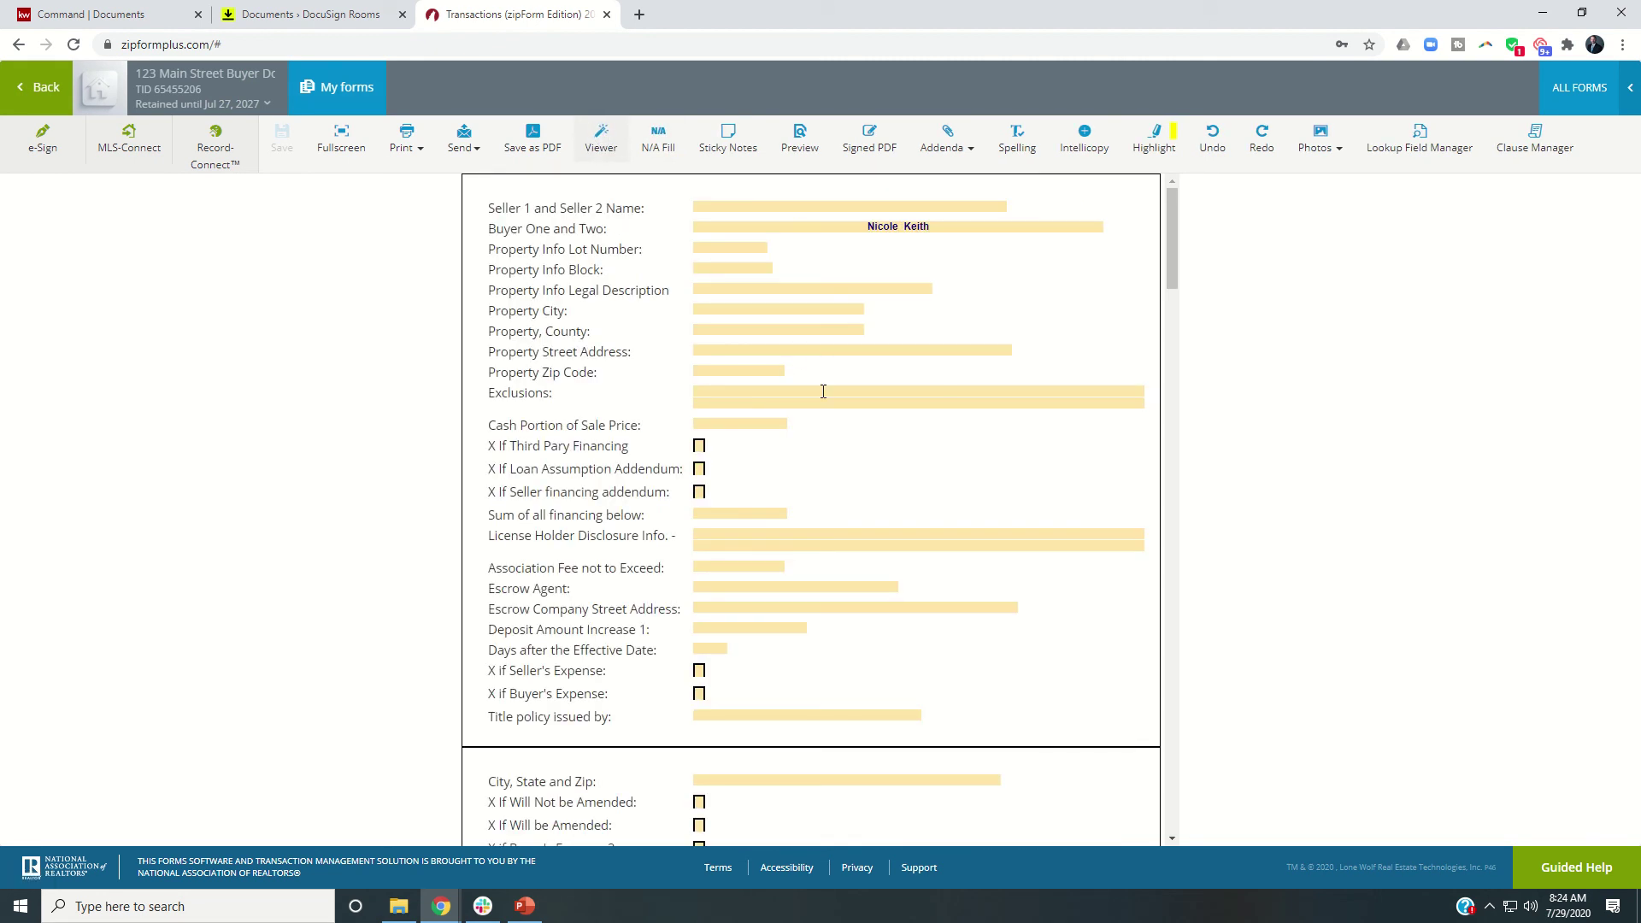
scroll(743, 465, "down", 4)
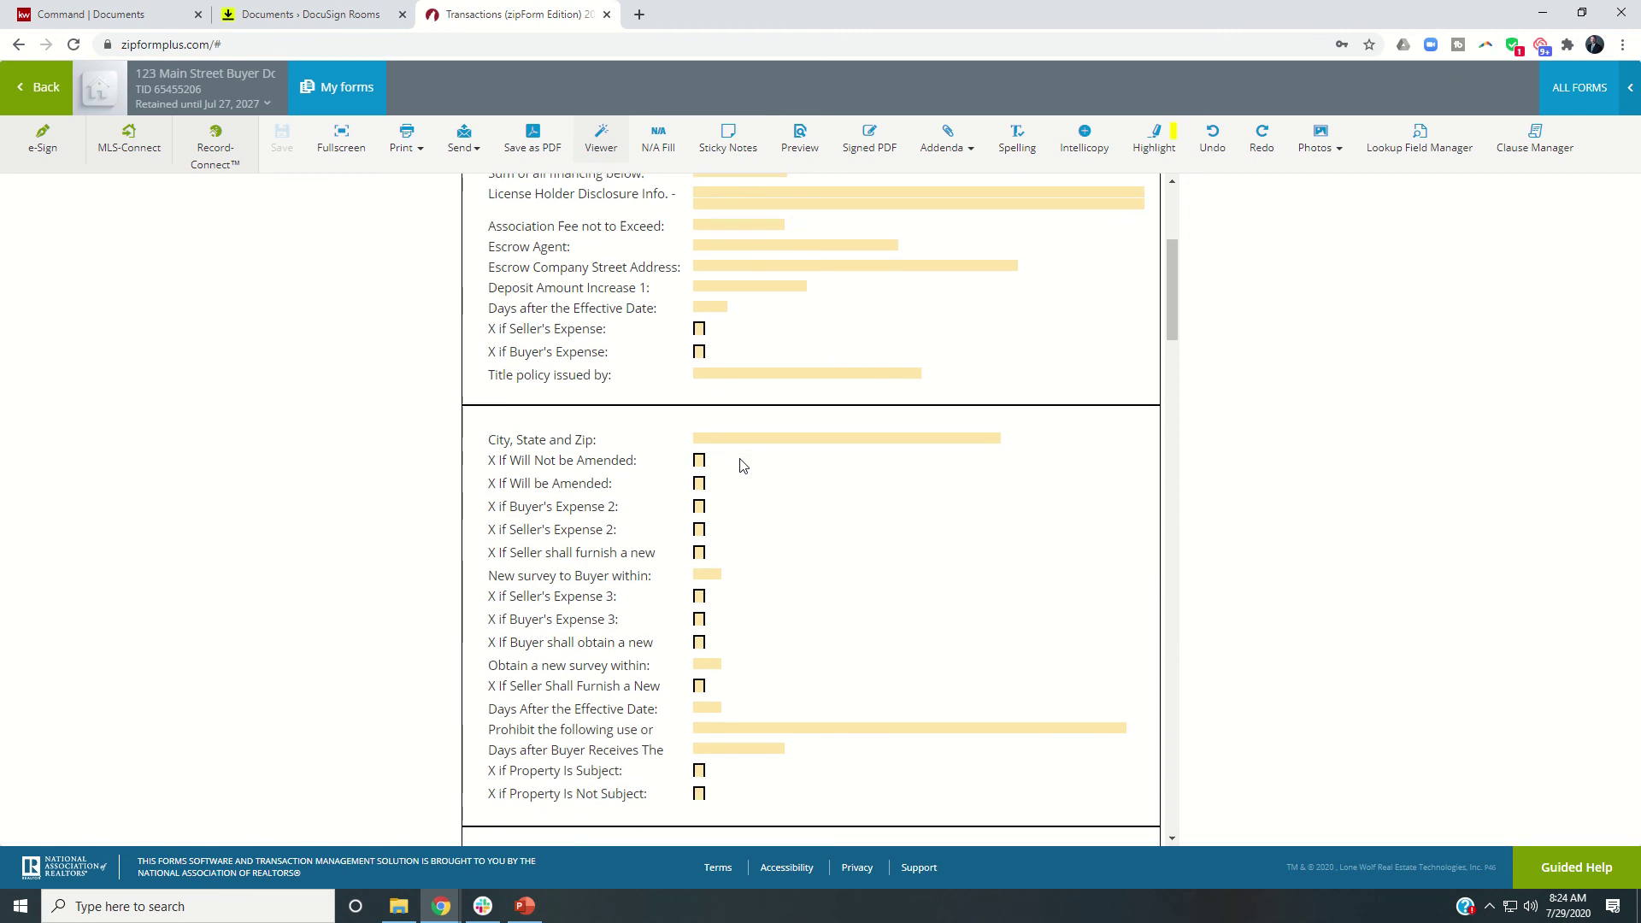
scroll(743, 462, "down", 7)
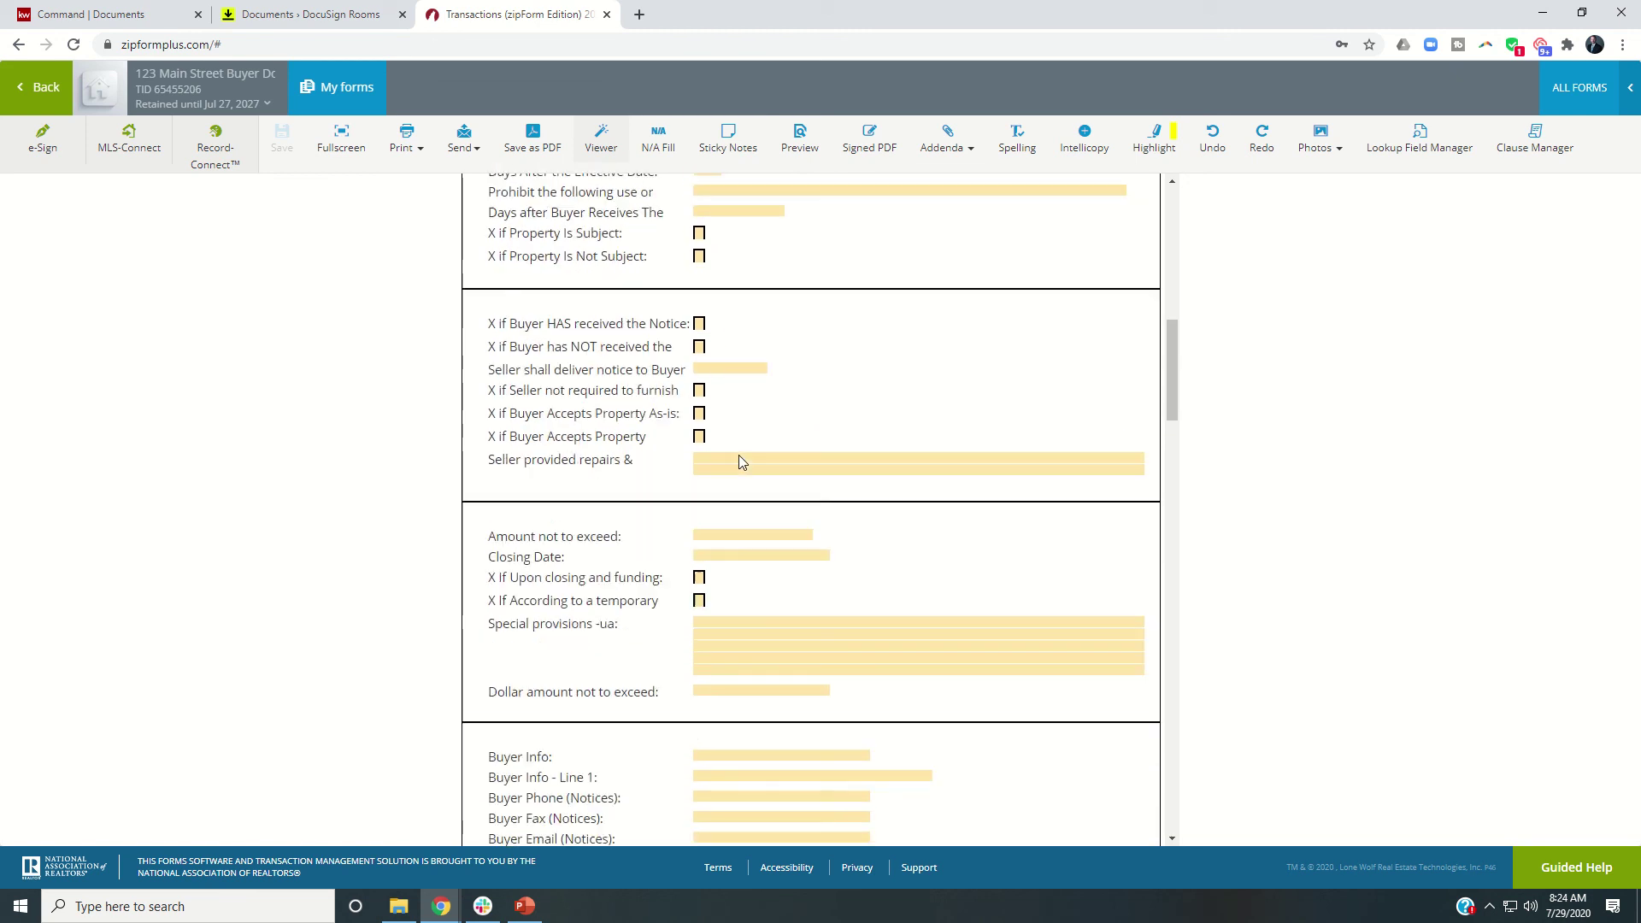
scroll(742, 463, "down", 10)
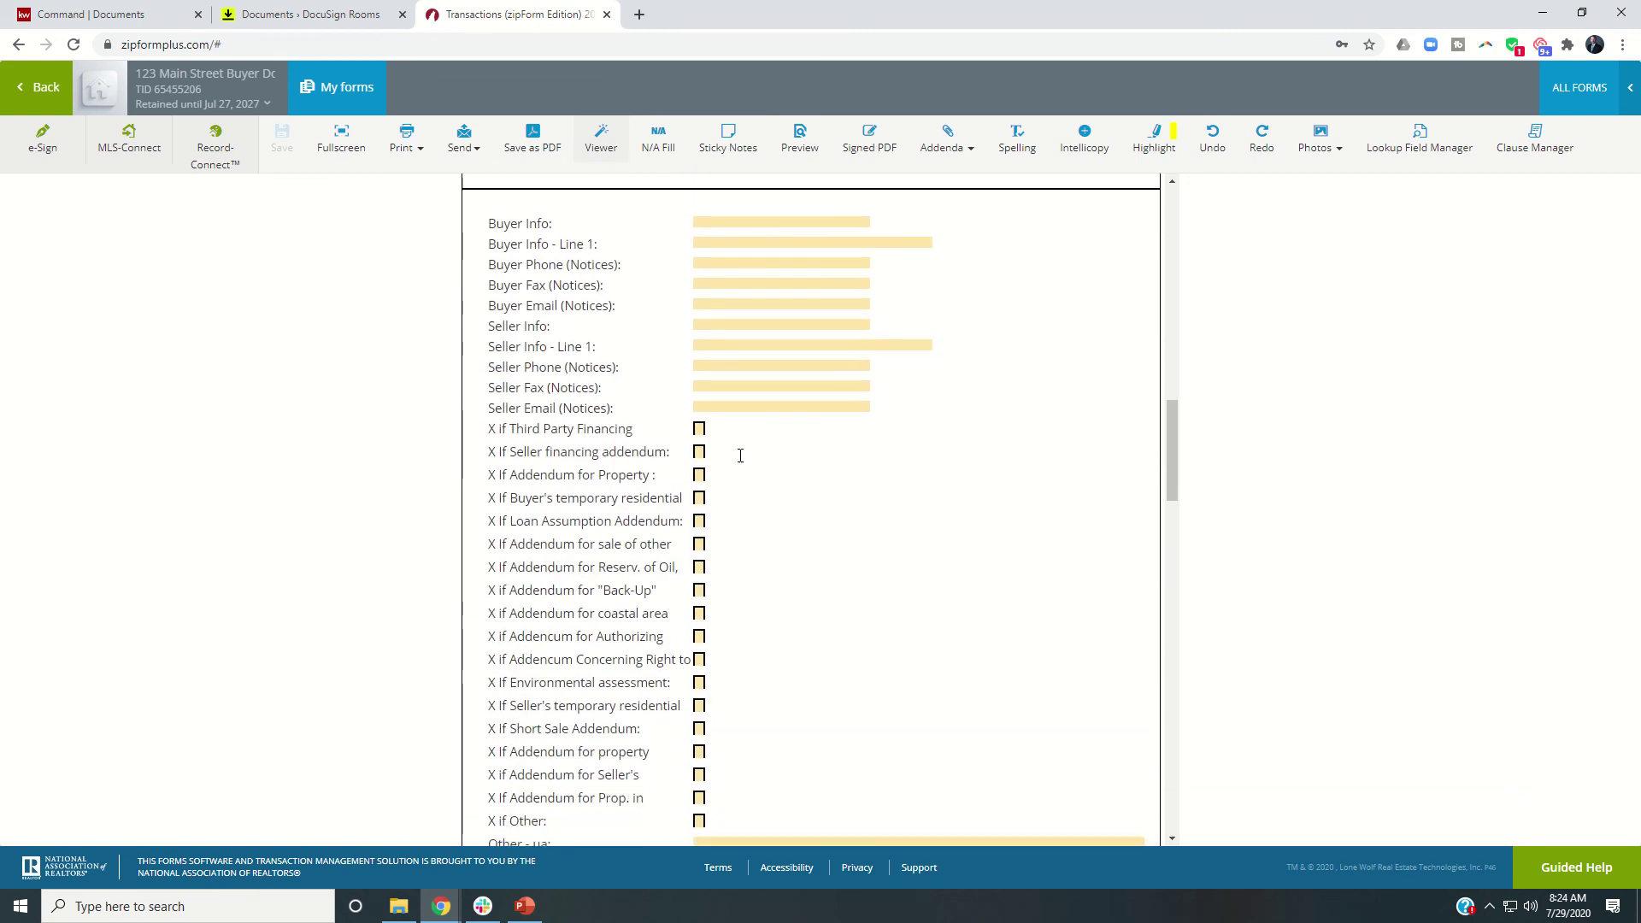
scroll(741, 456, "down", 10)
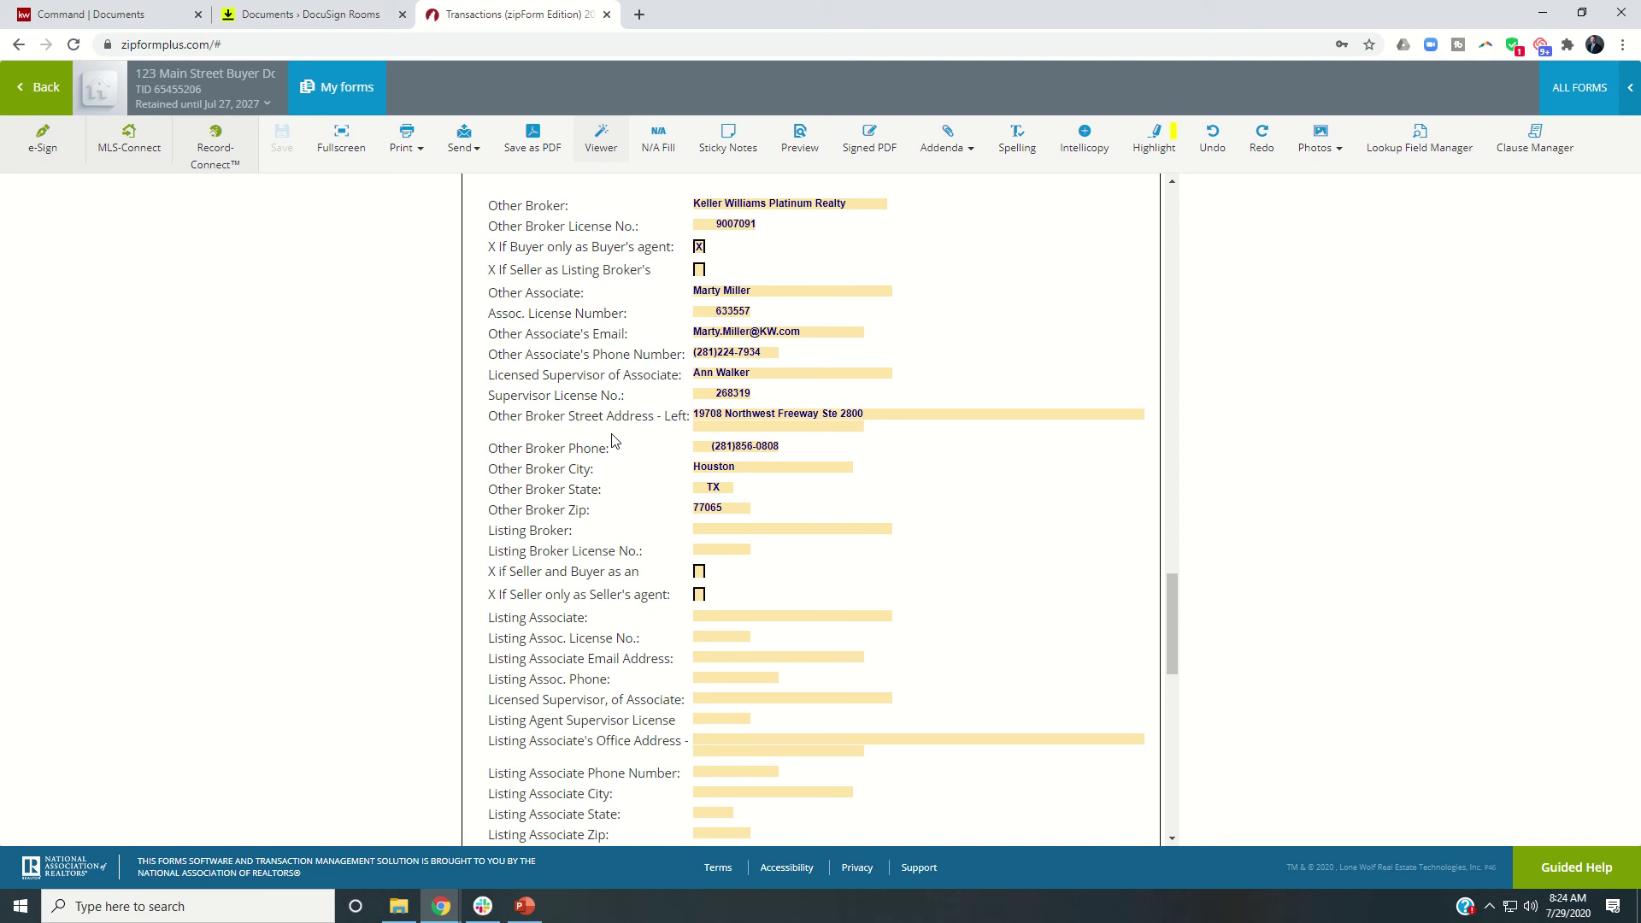
left_click(587, 147)
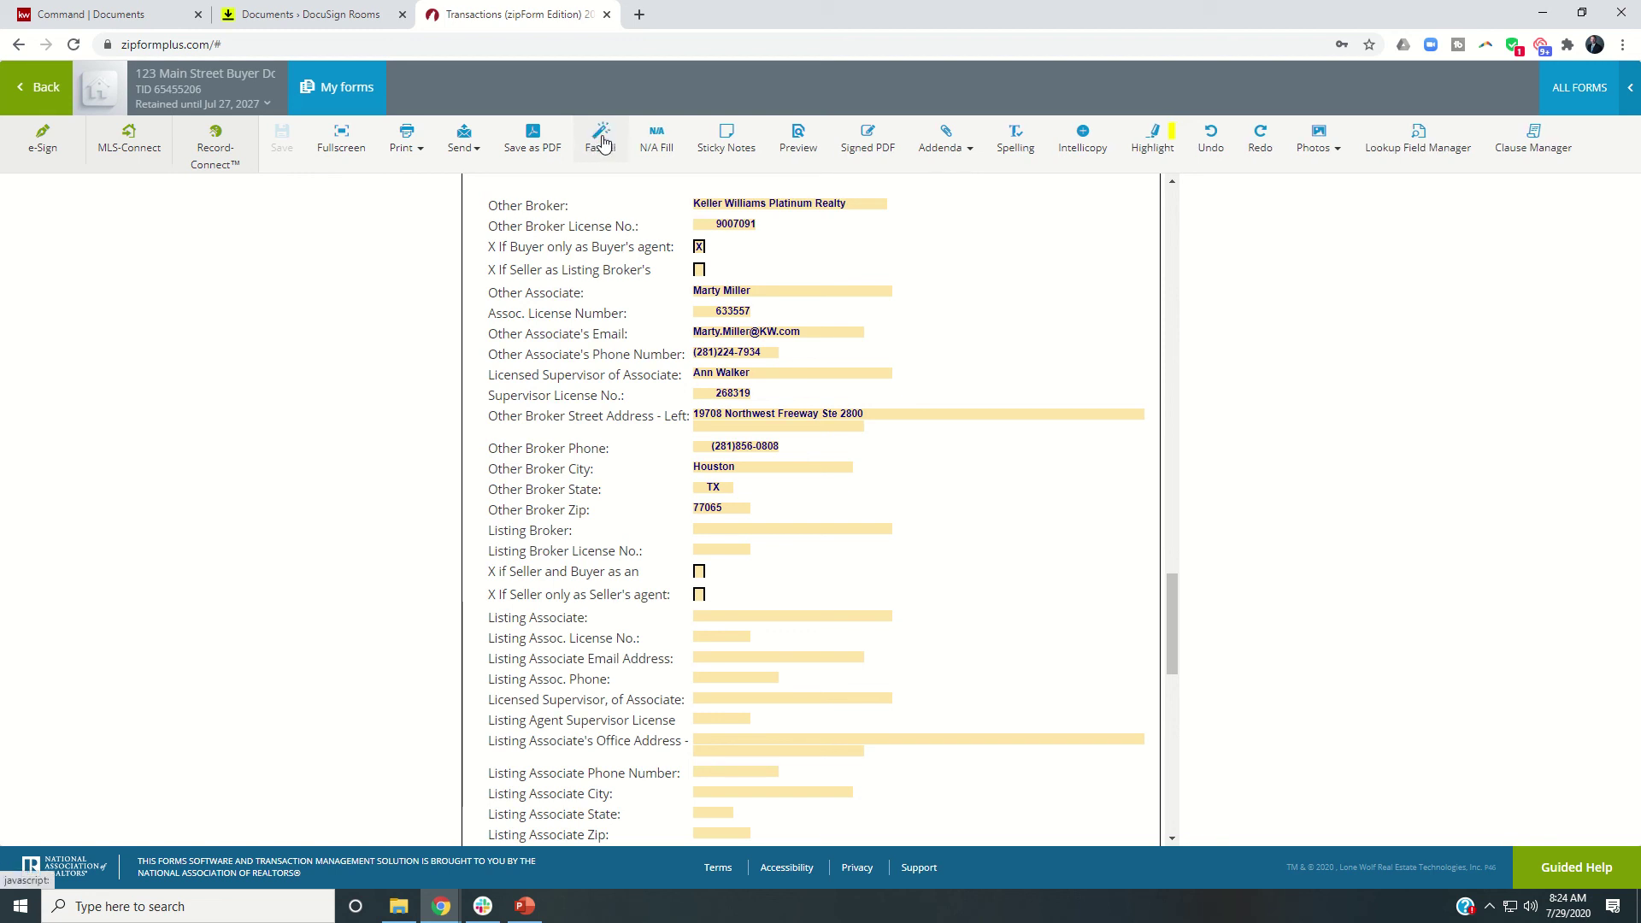